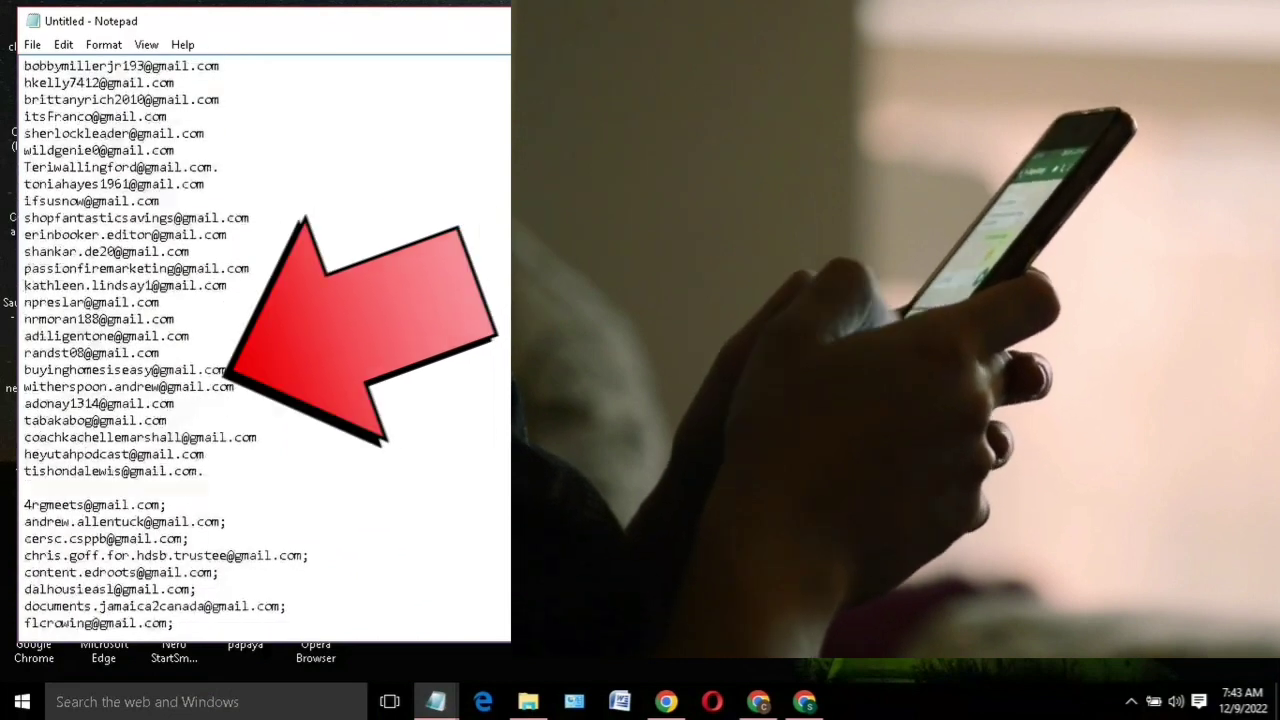
- Look through the full list of collected e-mail addresses in the untitled Notepad document
scroll(264, 345, down, 11)
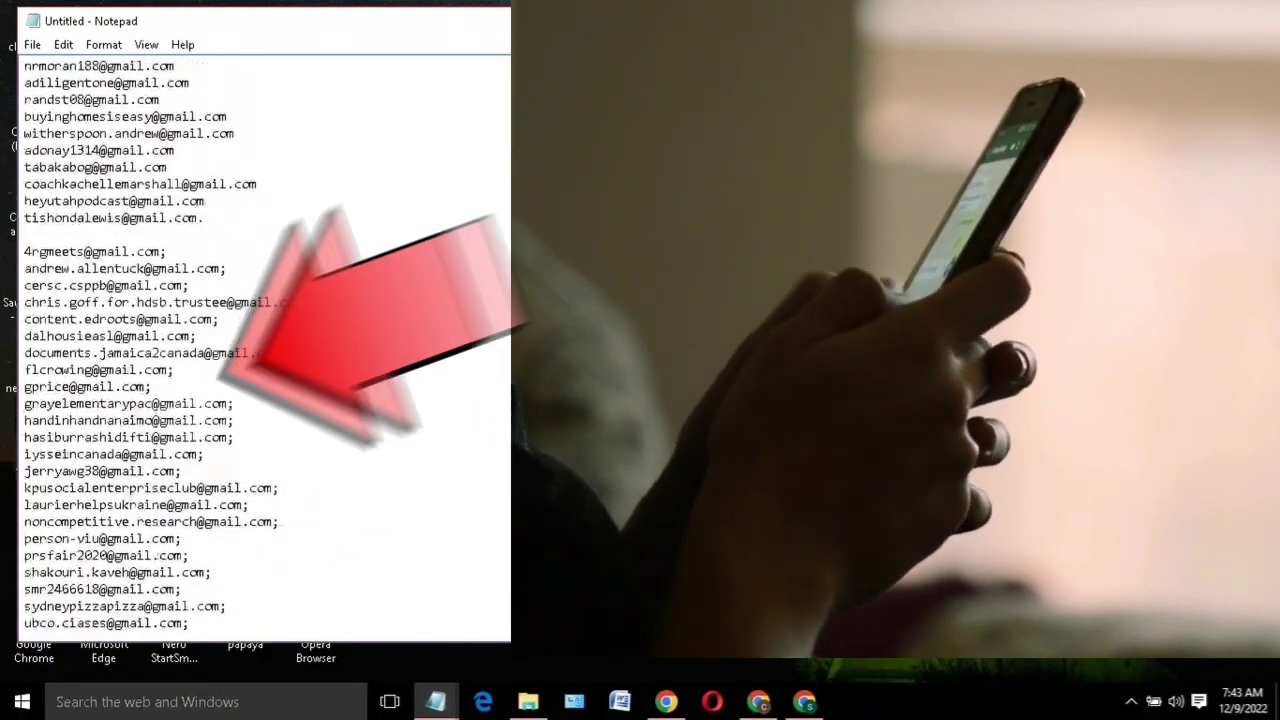
scroll(264, 345, down, 3)
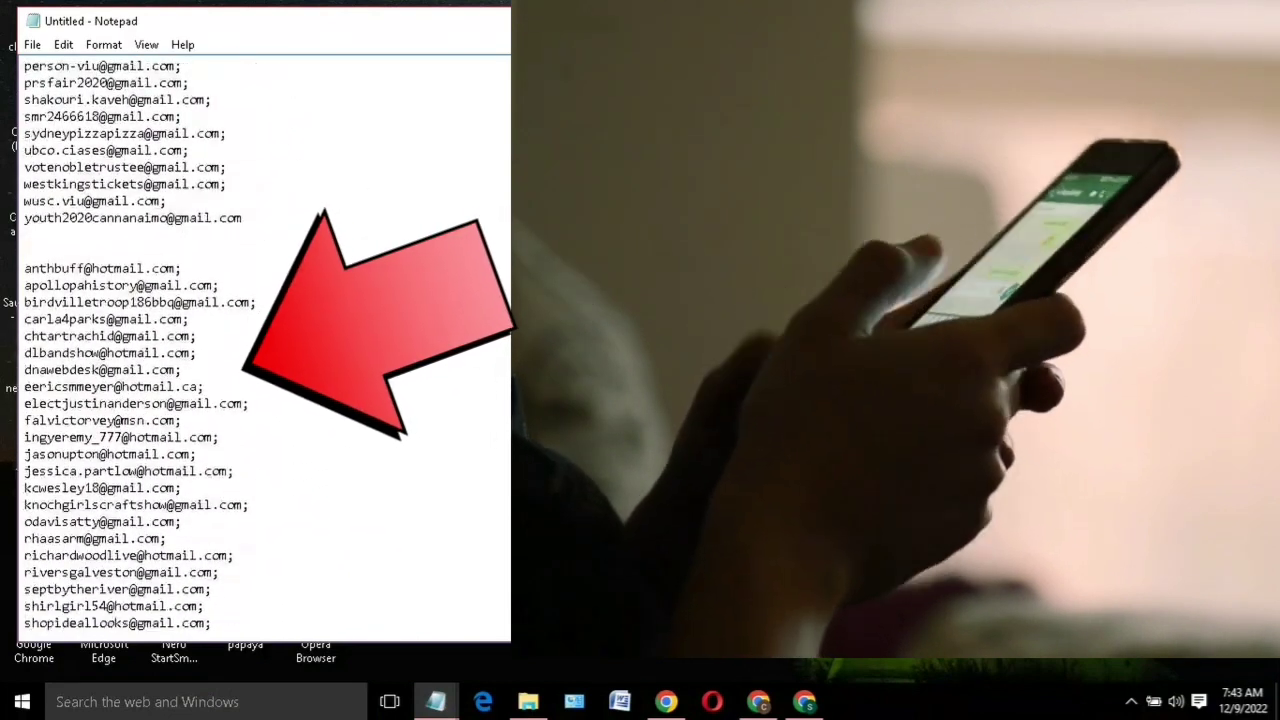
scroll(264, 345, down, 12)
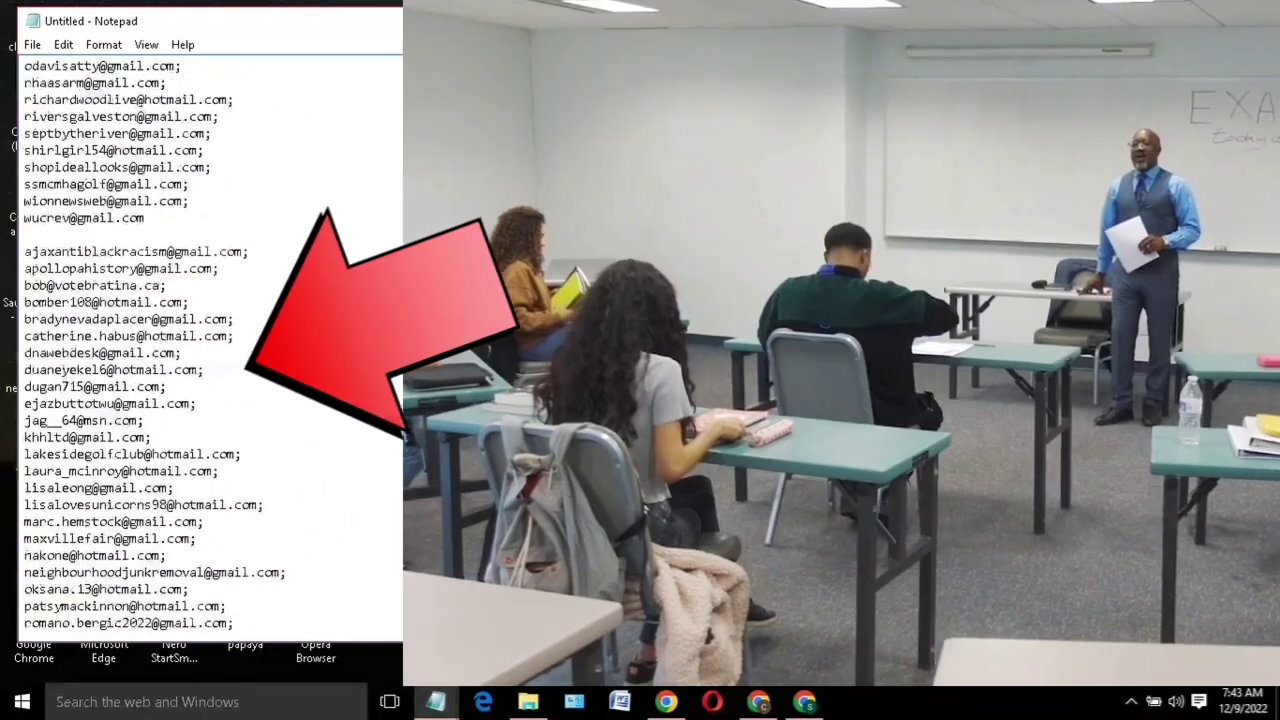
scroll(210, 345, down, 7)
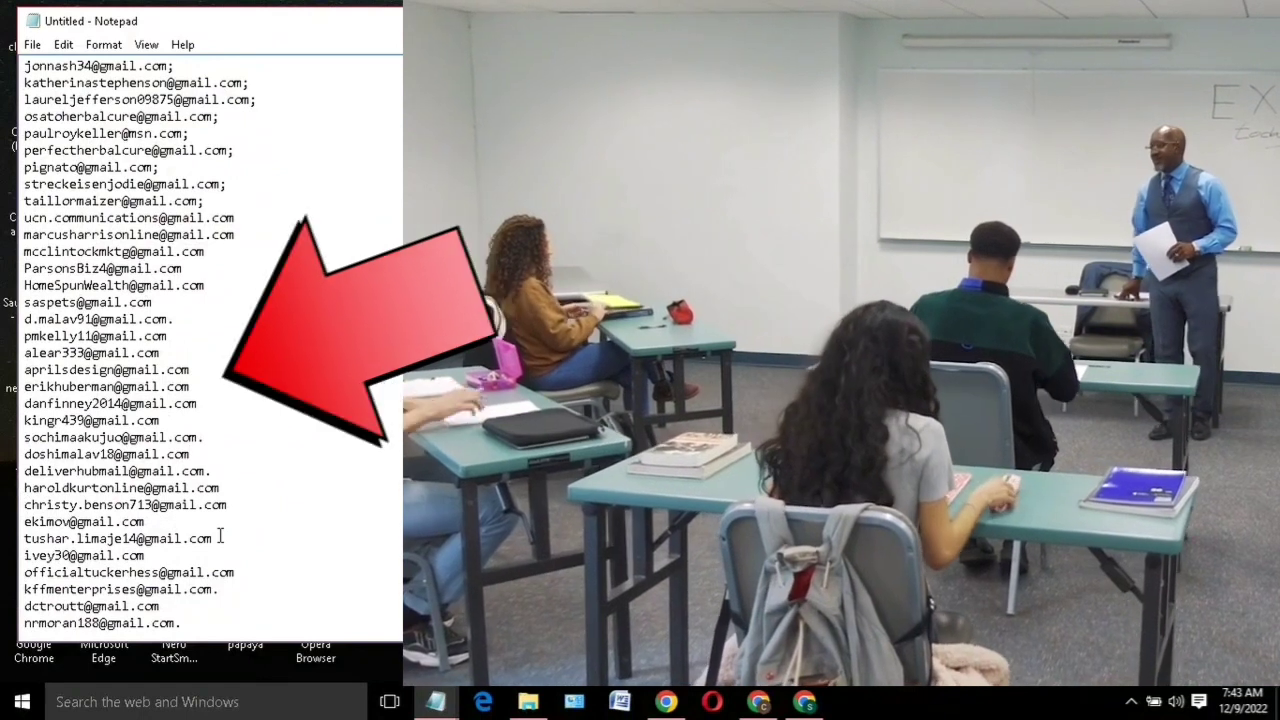
key(ctrl+a)
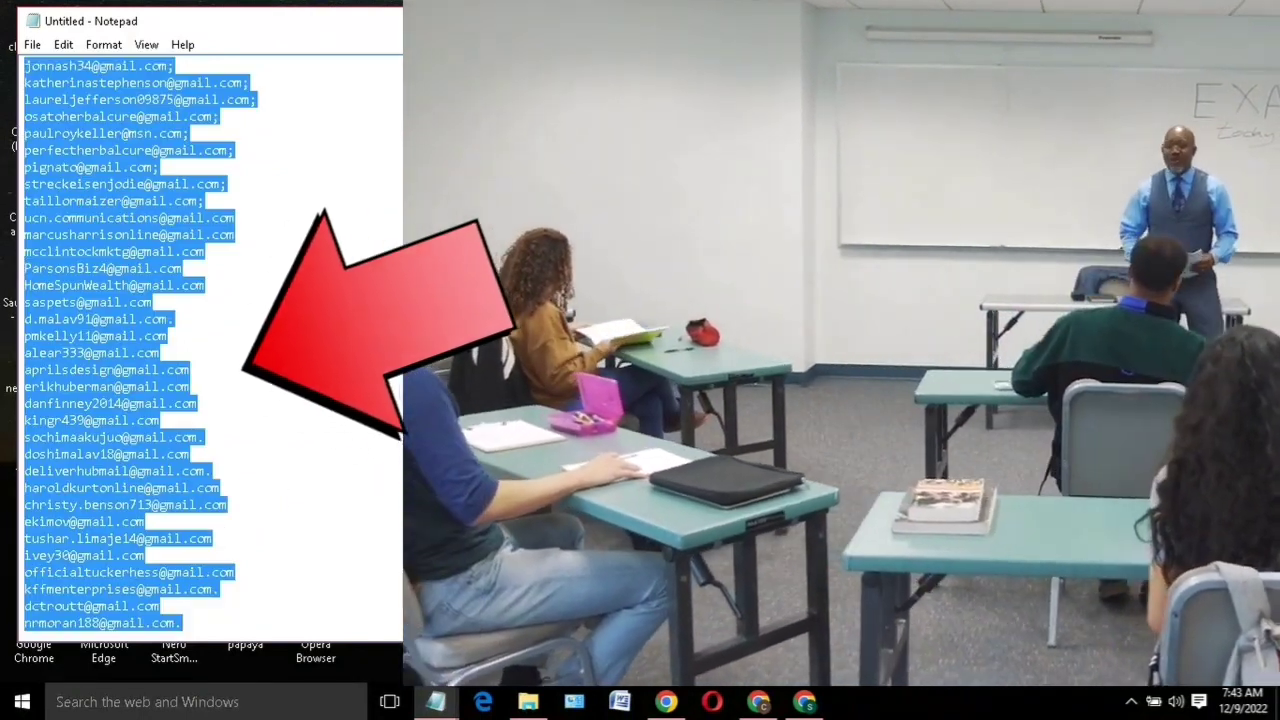
scroll(210, 345, up, 6)
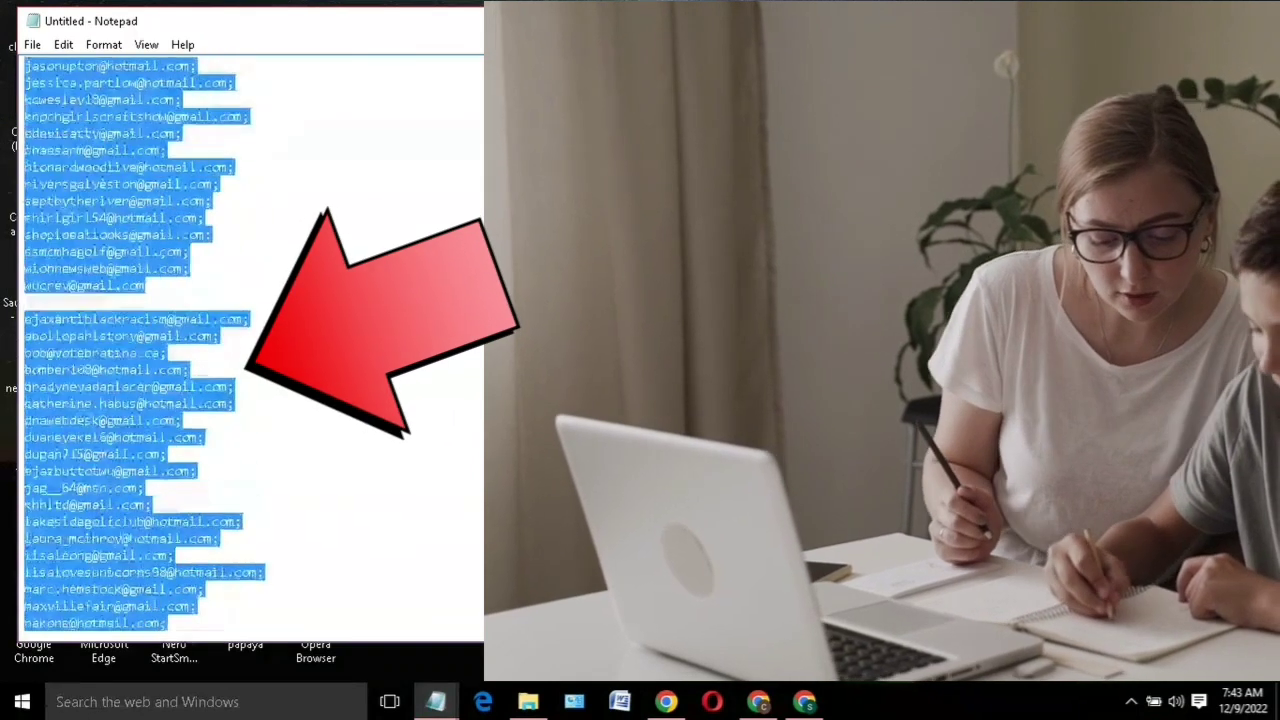
scroll(250, 345, up, 10)
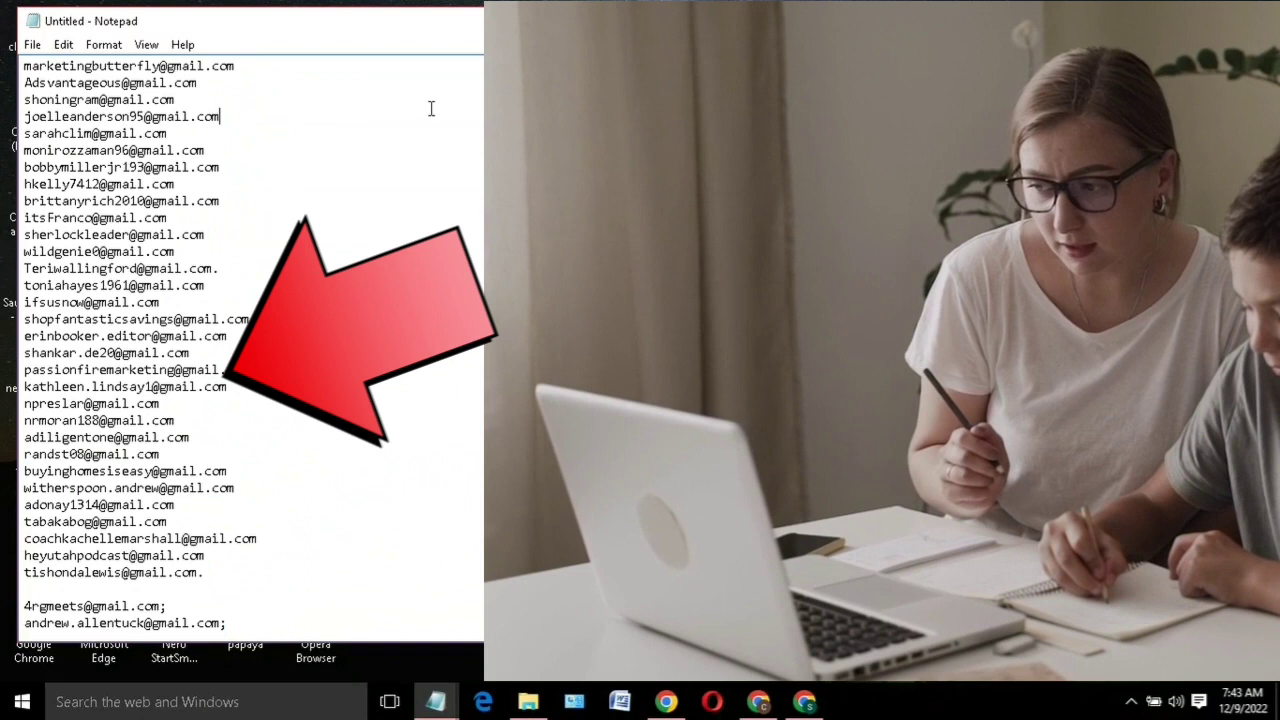
scroll(250, 345, down, 1)
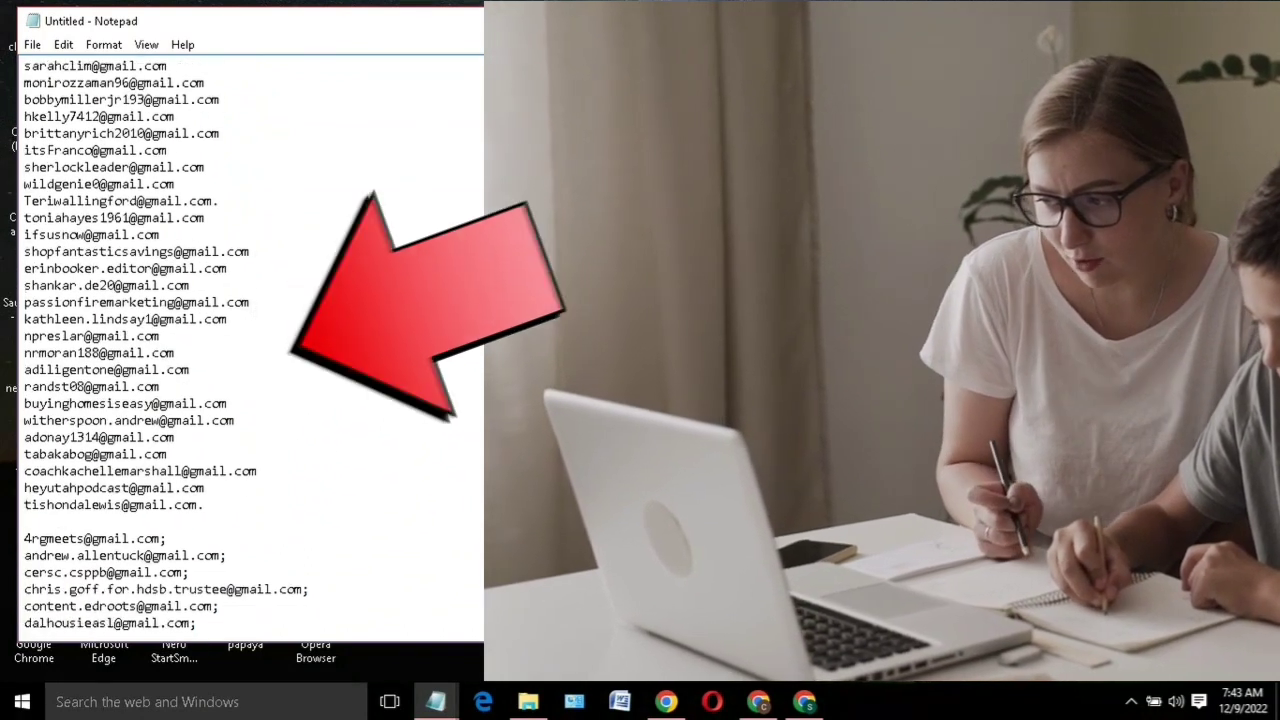
scroll(250, 345, down, 1)
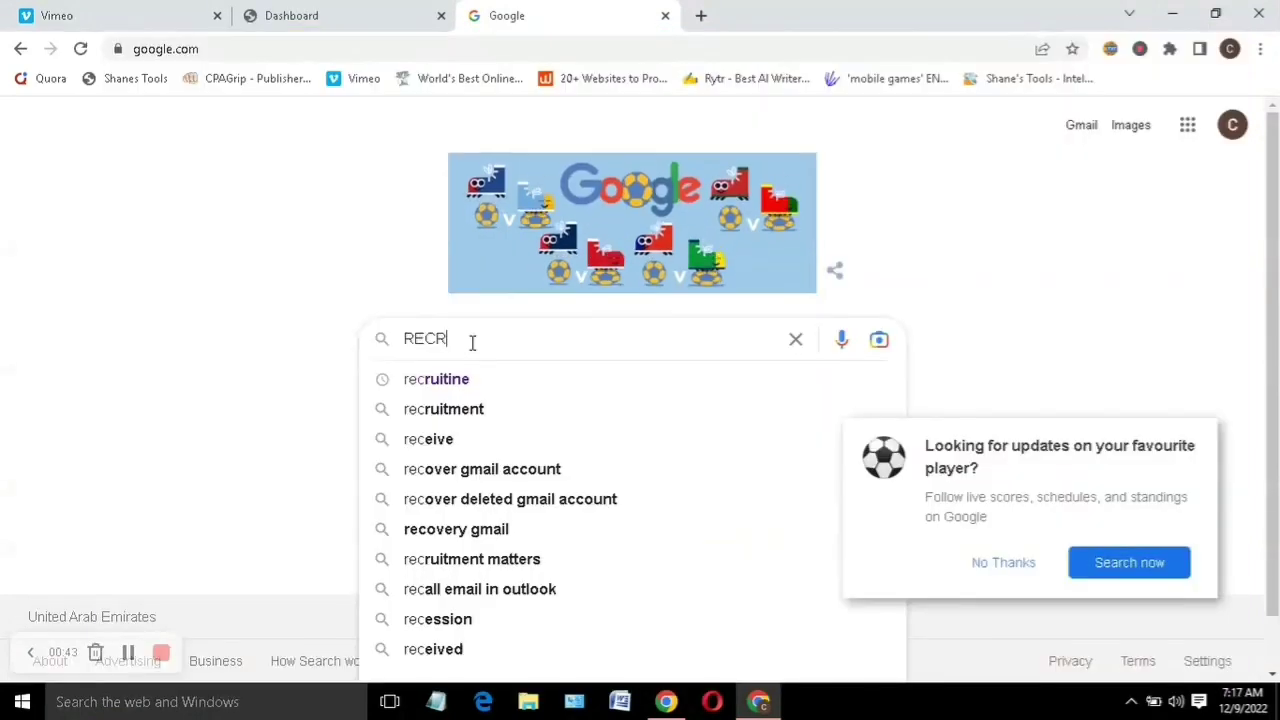
- Search Google for "RECRUITINE" and open the recruitin.net X-Ray Search result
text(UITIN)
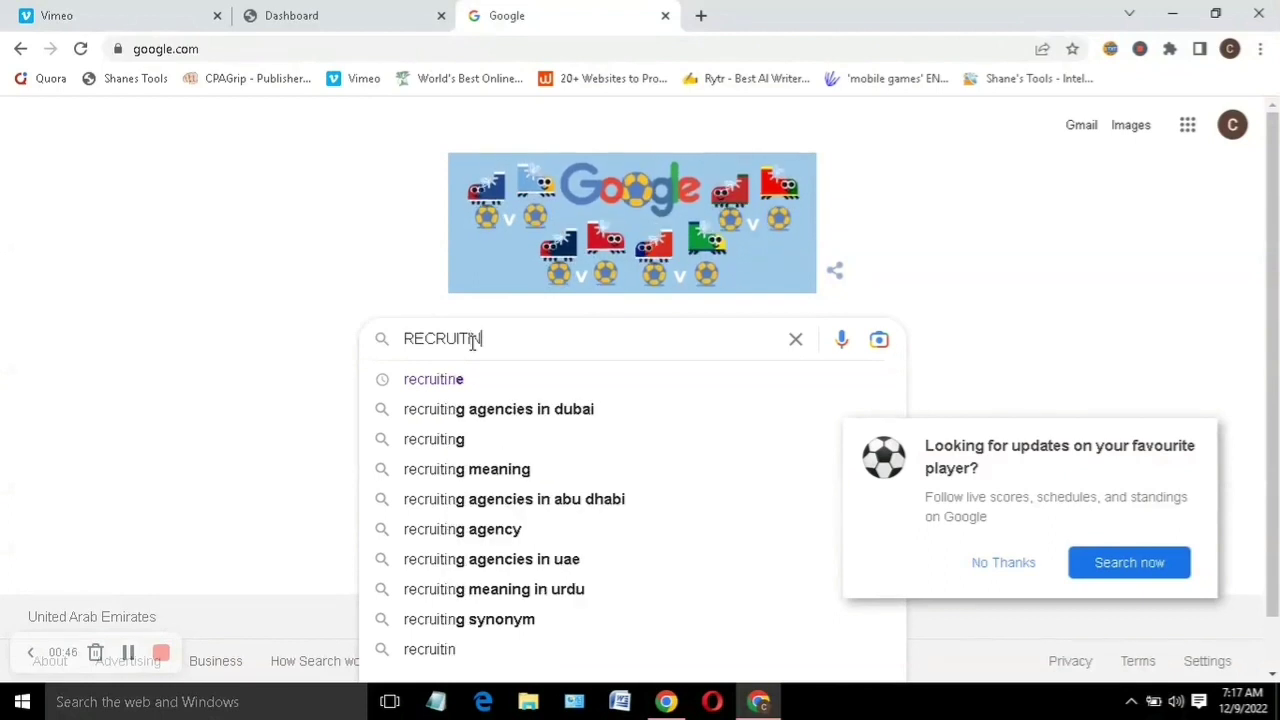
text(E)
key(Return)
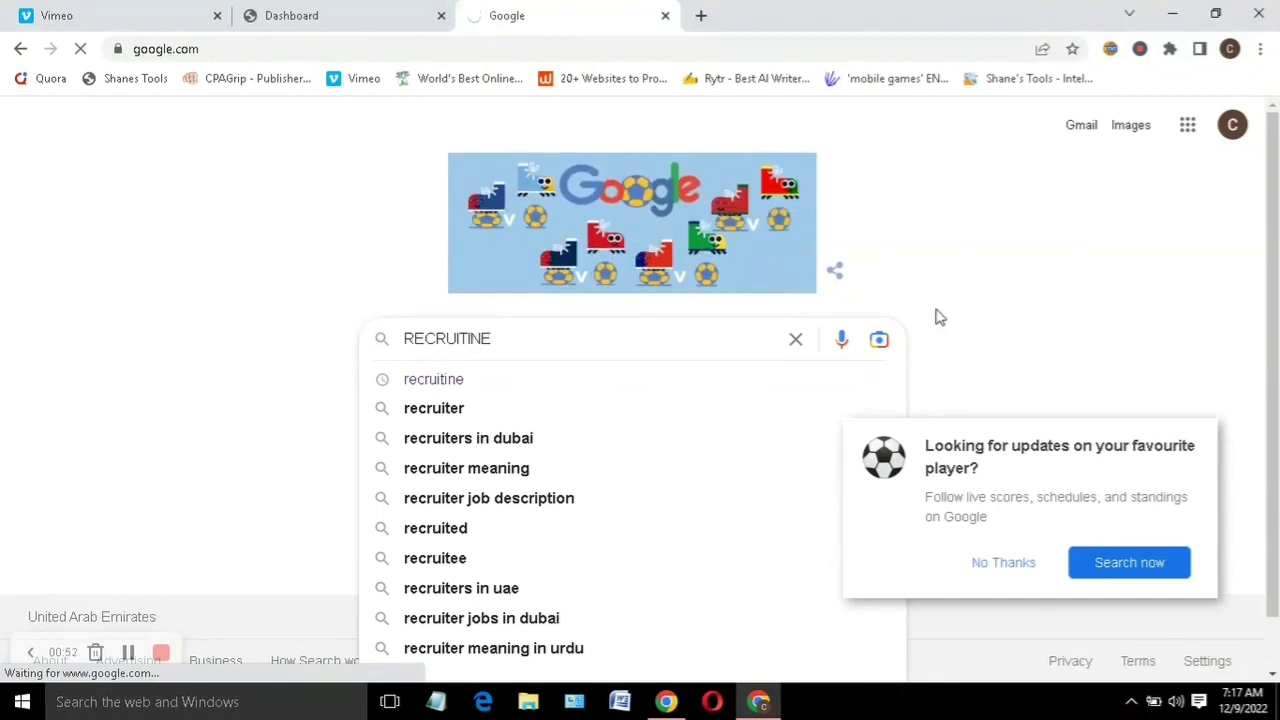
click(1003, 564)
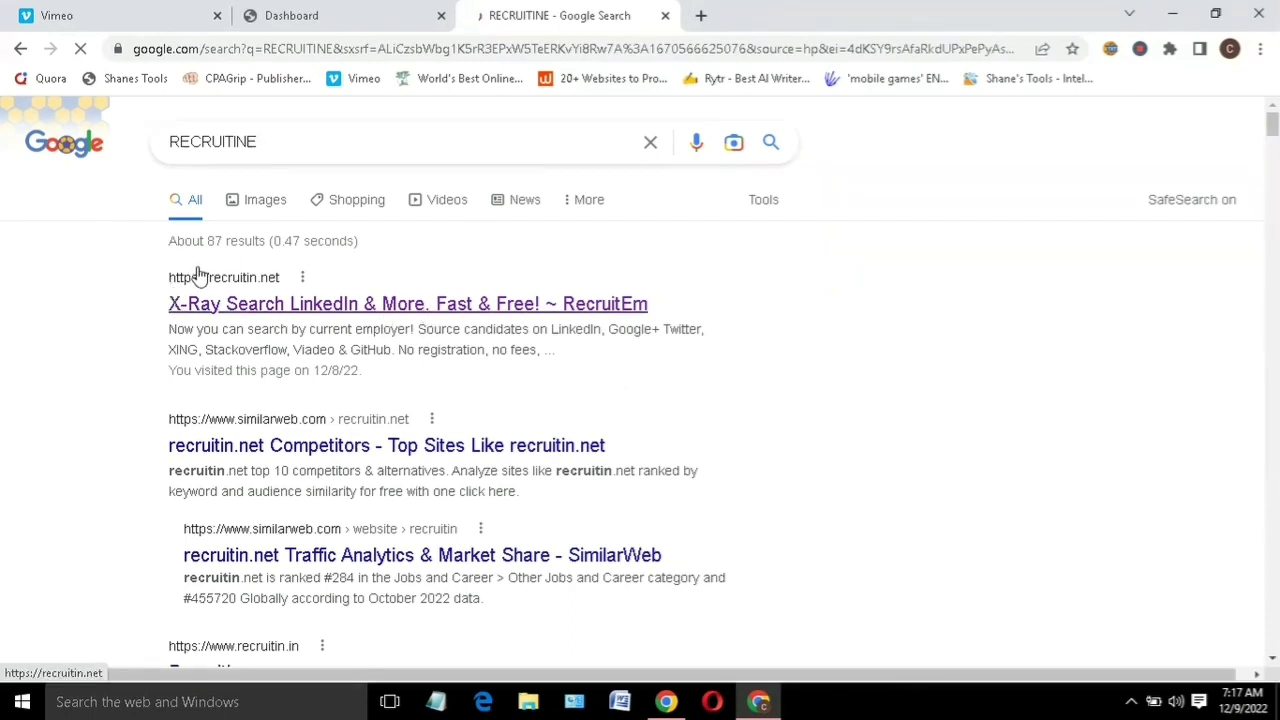
click(327, 305)
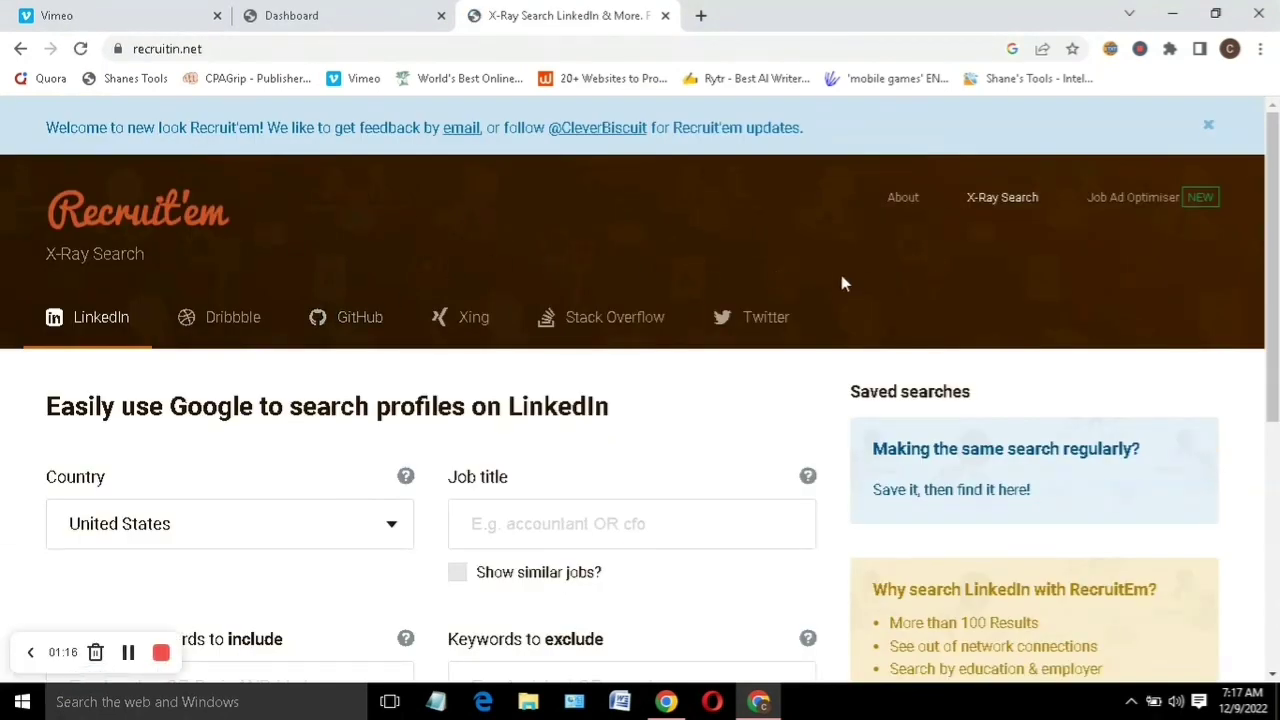
- Browse the country choices of the LinkedIn profile search and set the country to United Kingdom
drag(1274, 225, 1250, 257)
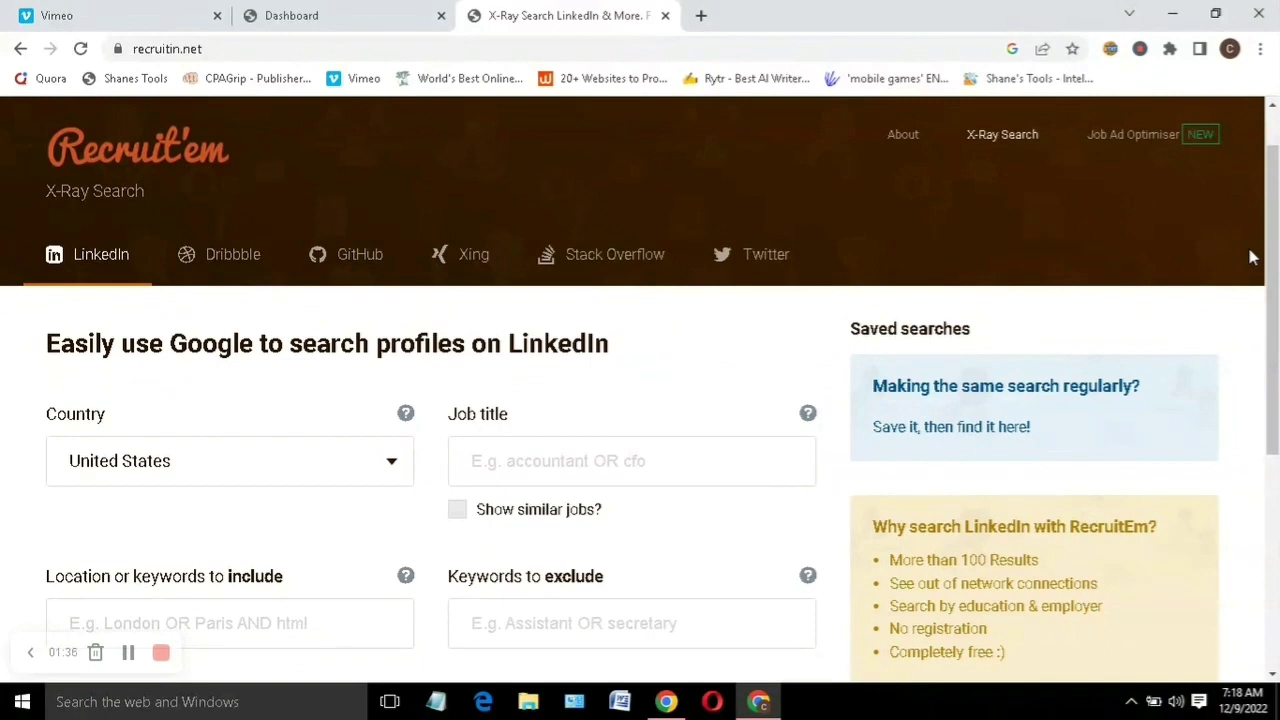
drag(1274, 278, 1274, 300)
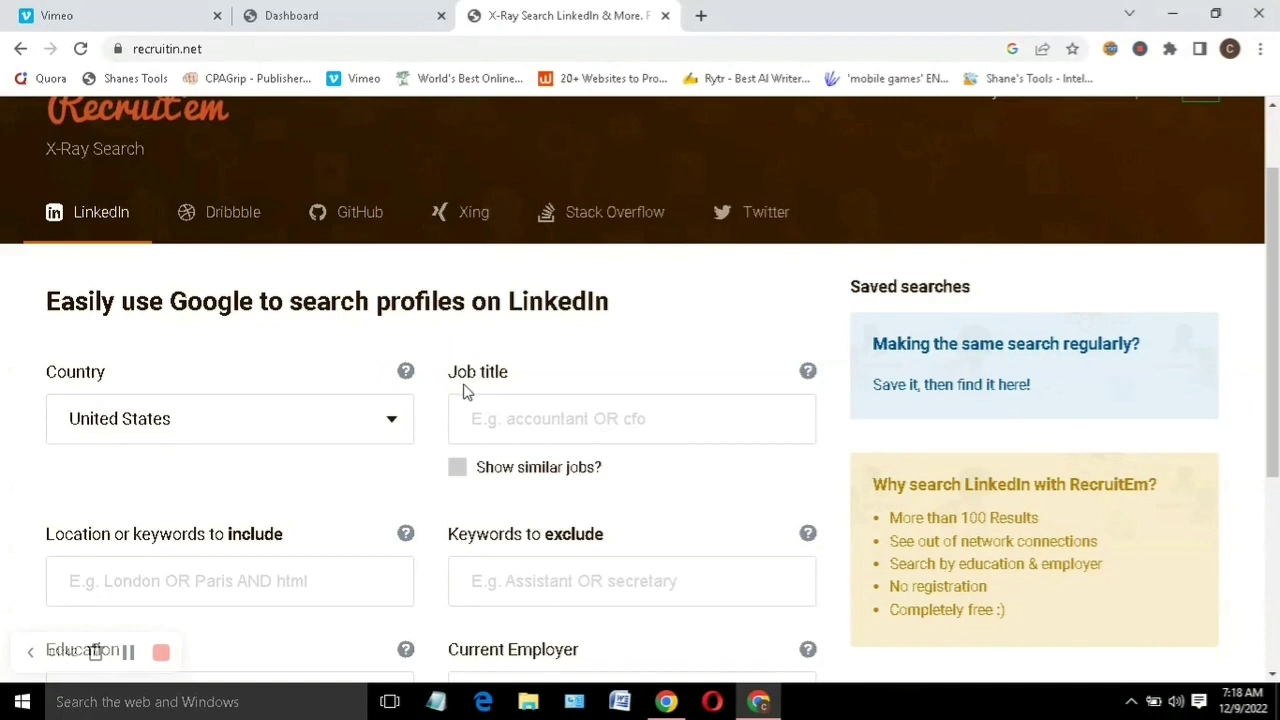
click(392, 429)
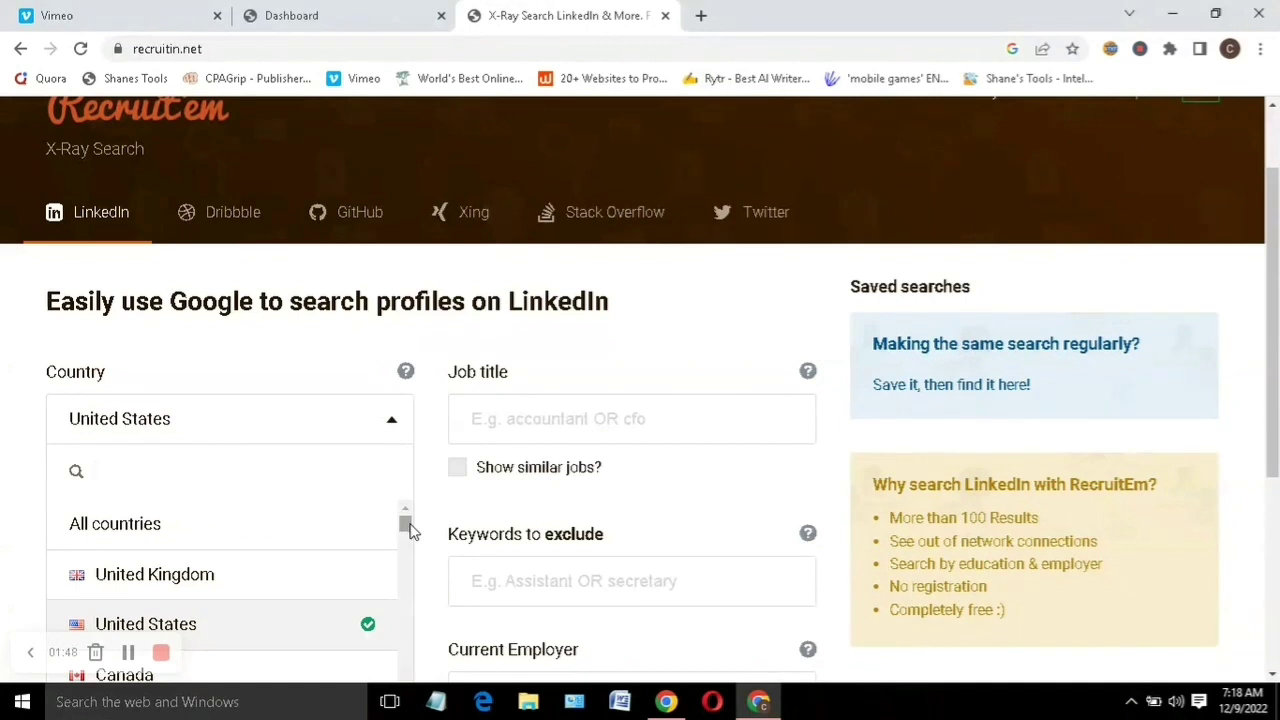
mouse_move(410, 530)
mouse_down()
mouse_move(403, 600)
mouse_move(403, 530)
mouse_up()
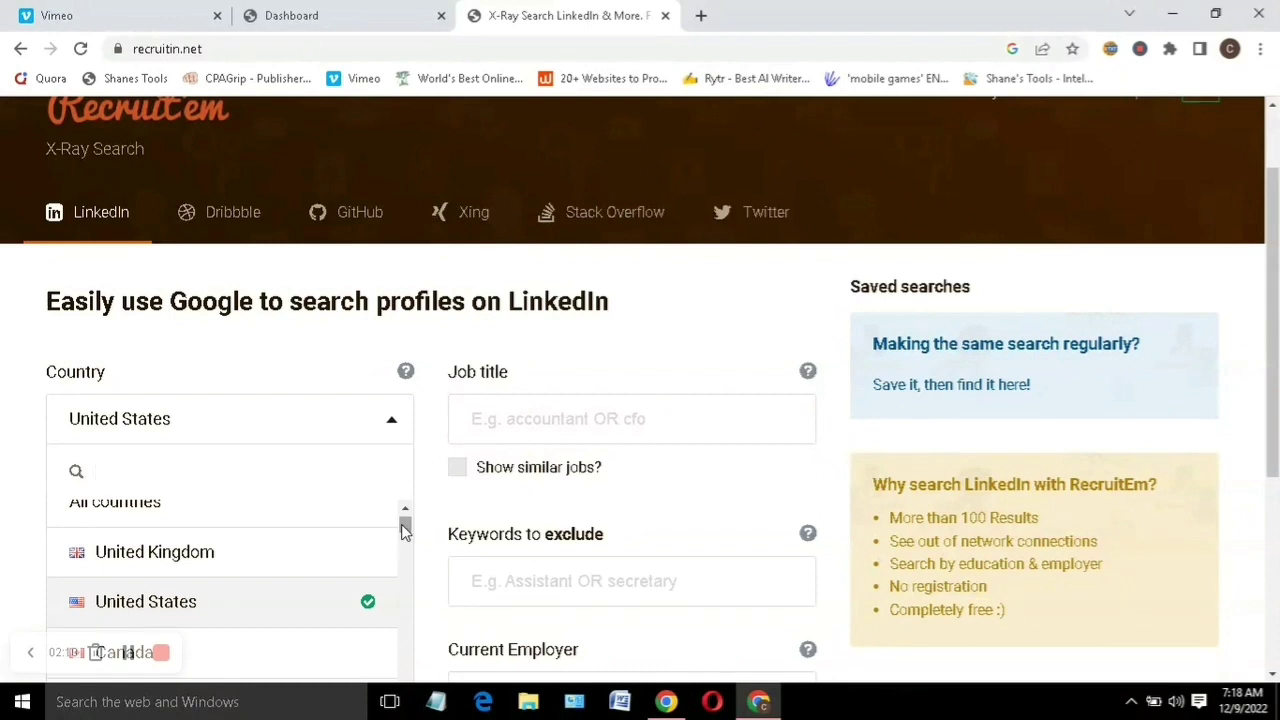
drag(403, 530, 403, 523)
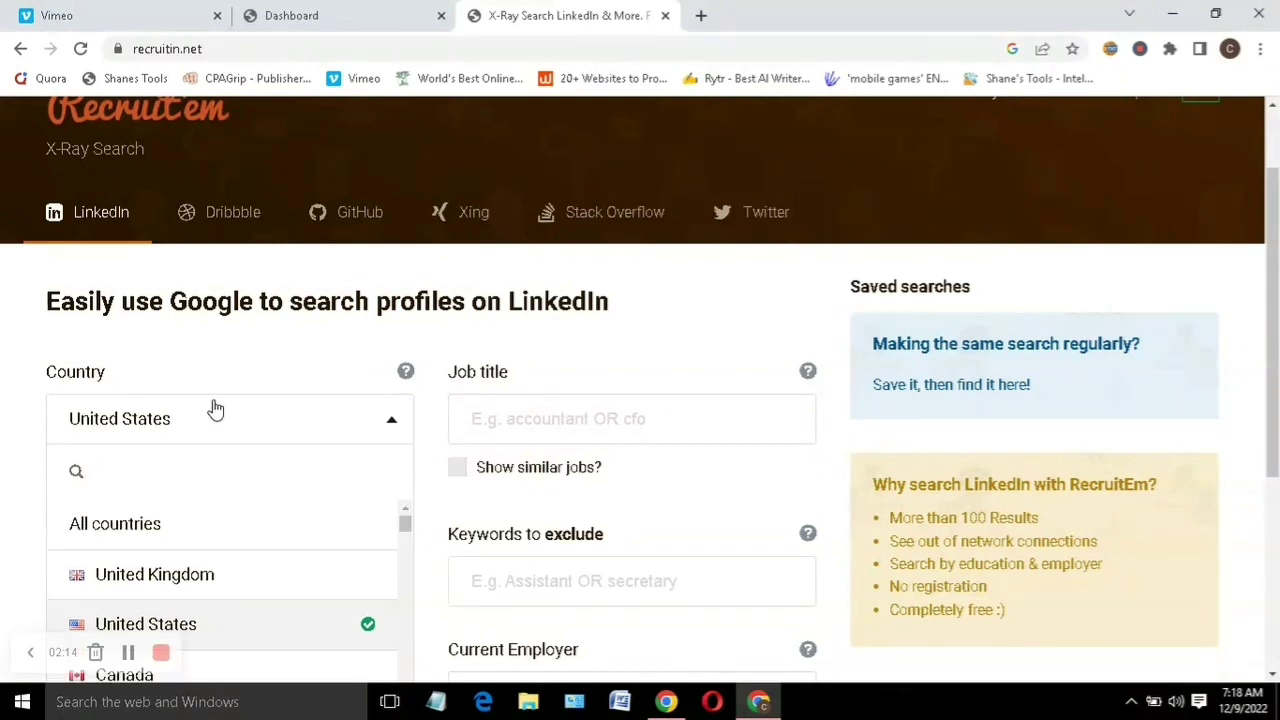
click(210, 421)
click(188, 424)
click(230, 574)
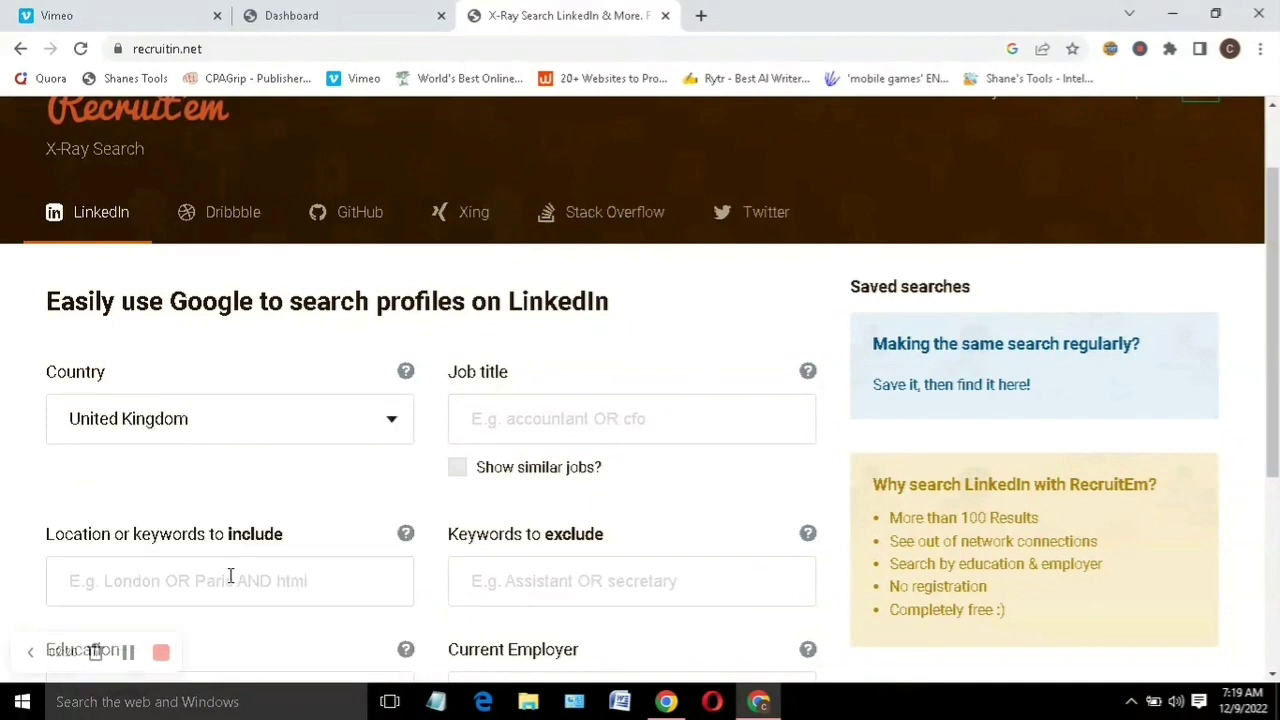
- Filter the country choices by "UNI" and set the country to United States
click(395, 425)
click(192, 425)
click(193, 425)
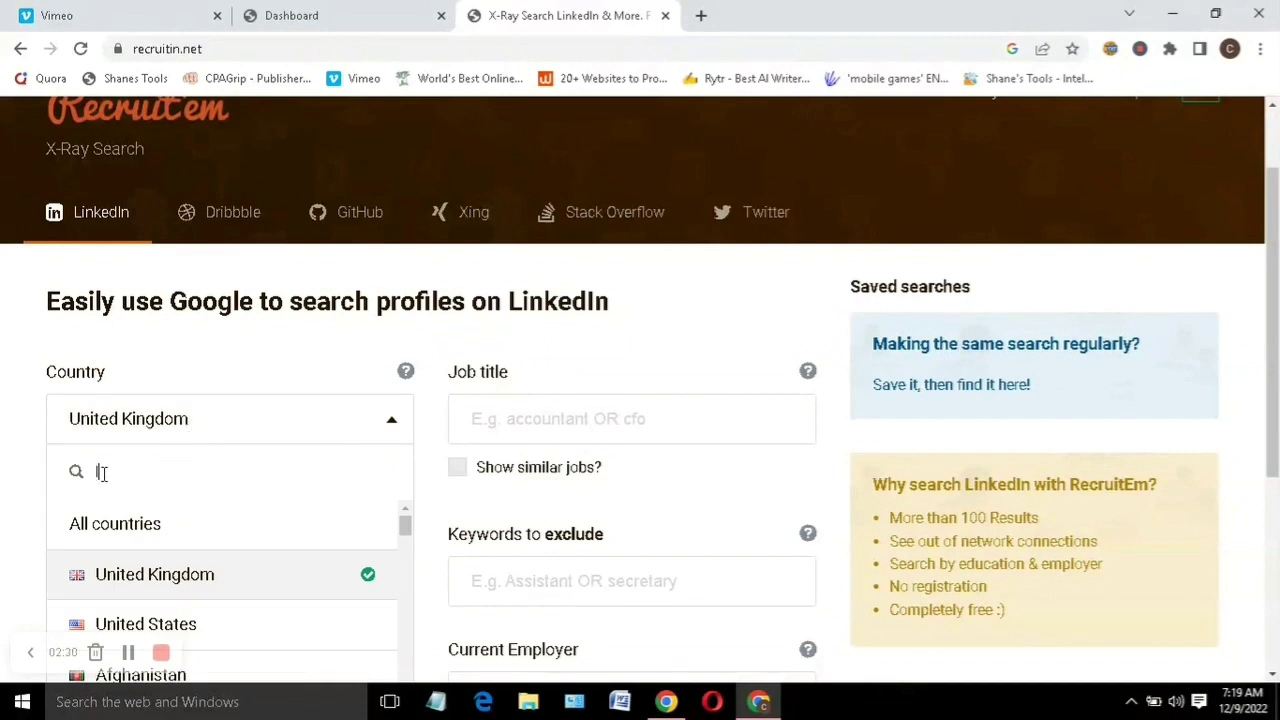
text(UNI)
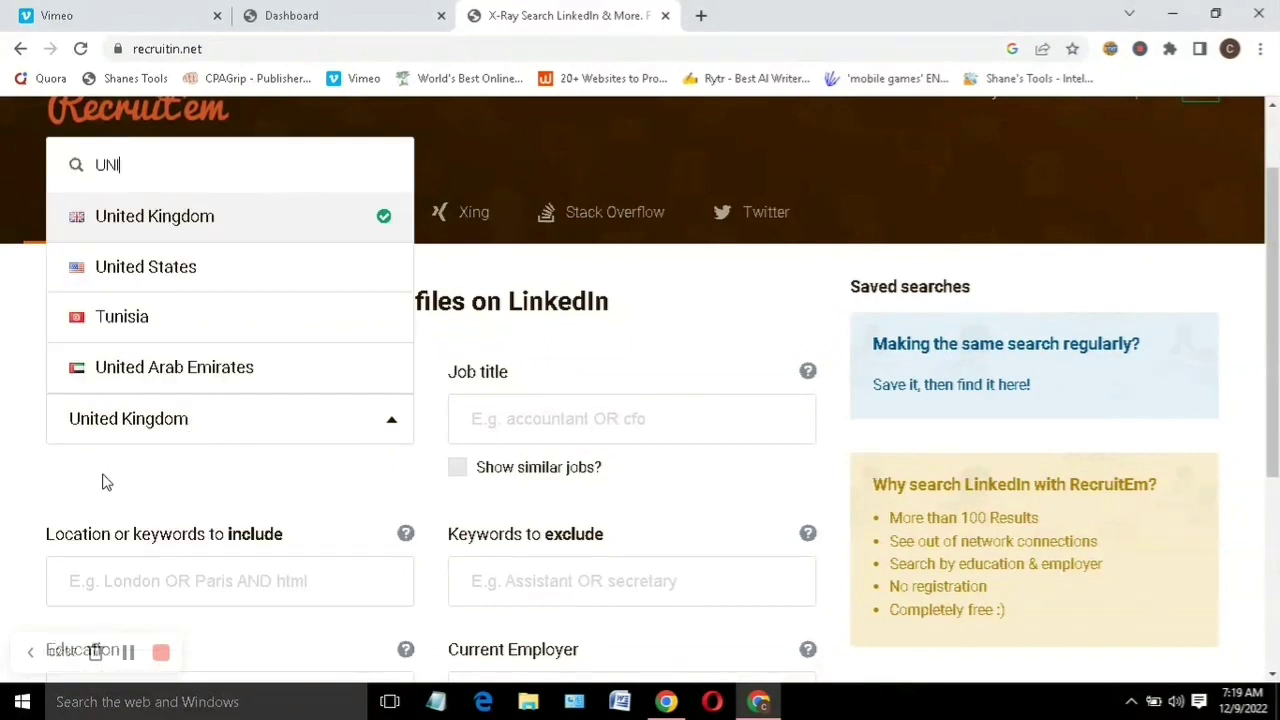
click(195, 279)
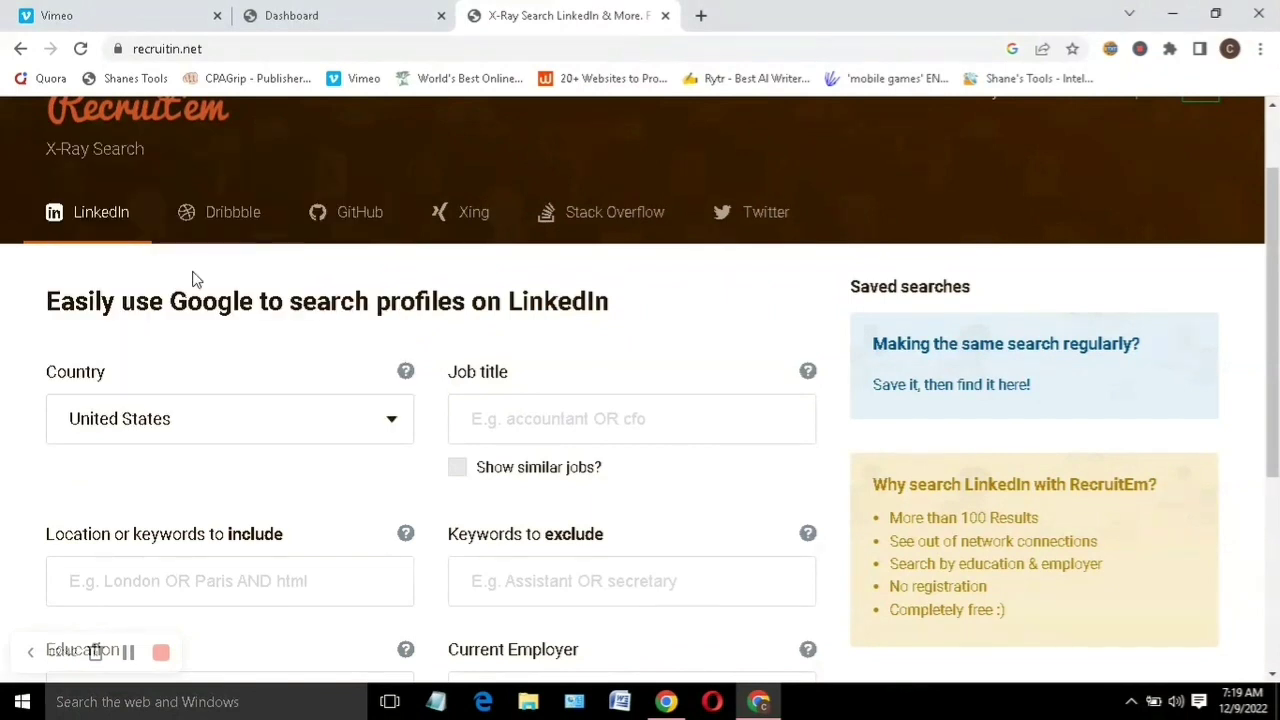
click(591, 423)
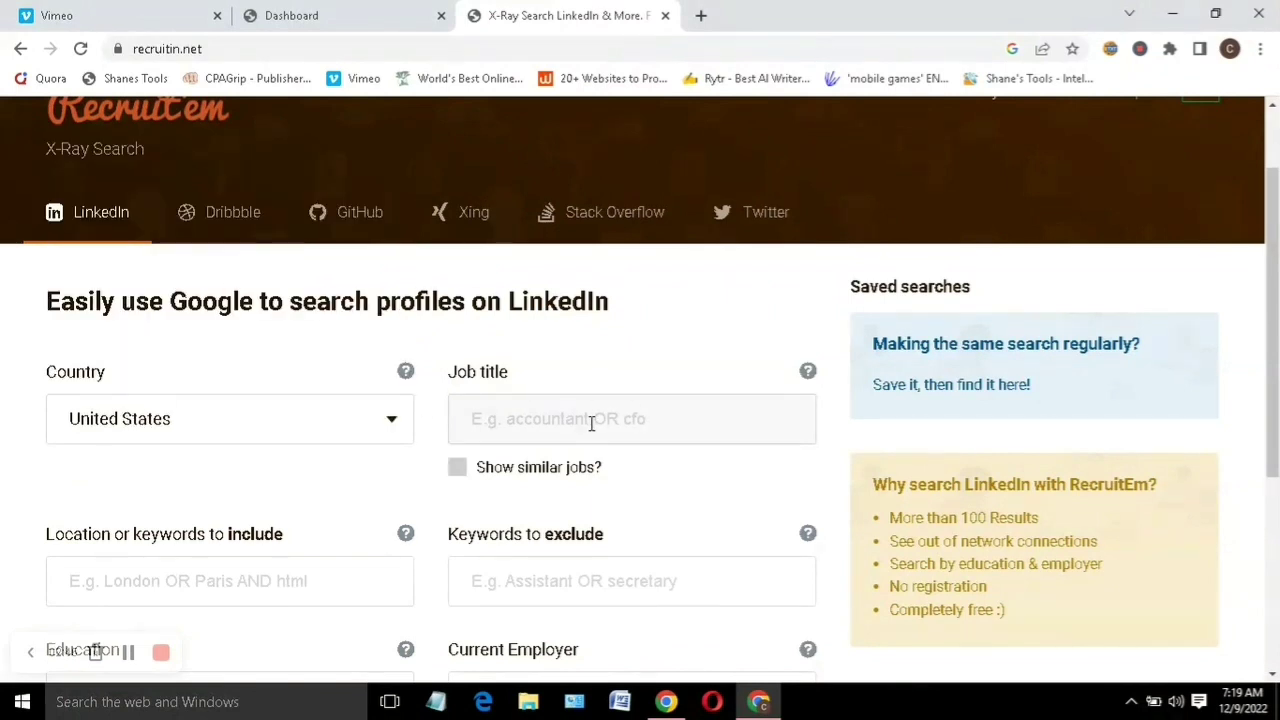
text(GIF)
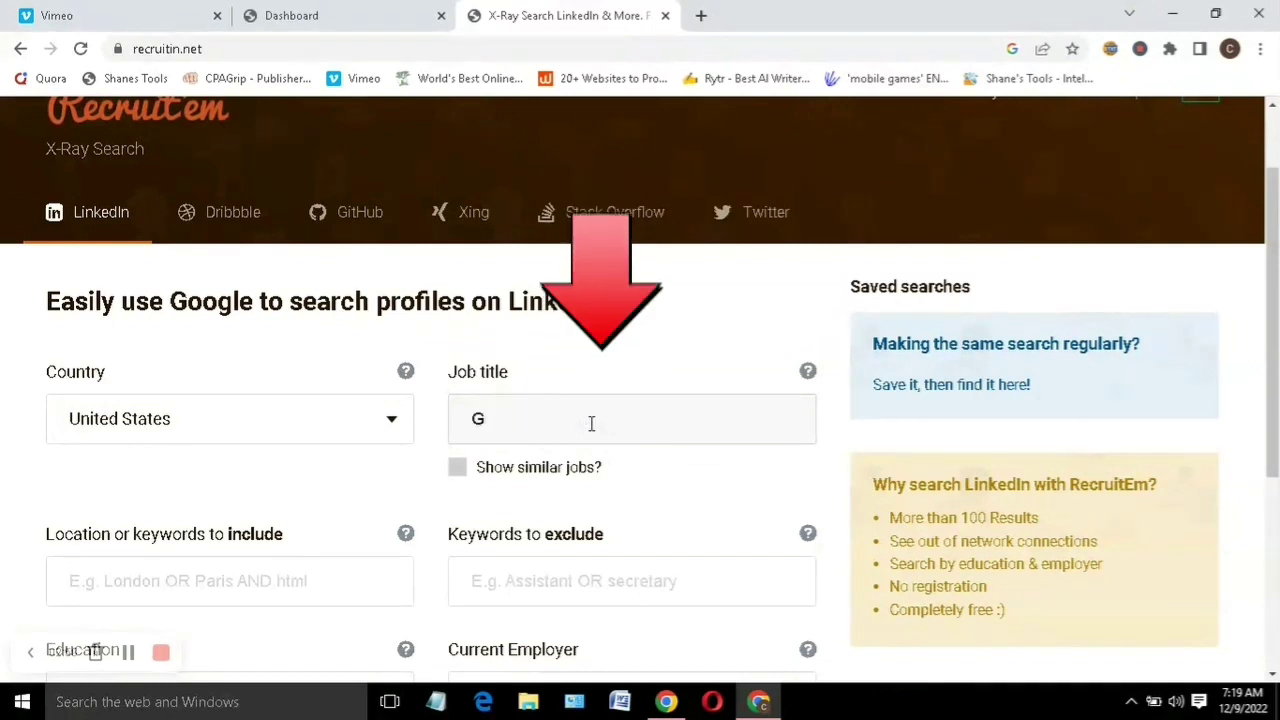
key(BackSpace)
key(BackSpace)
key(BackSpace)
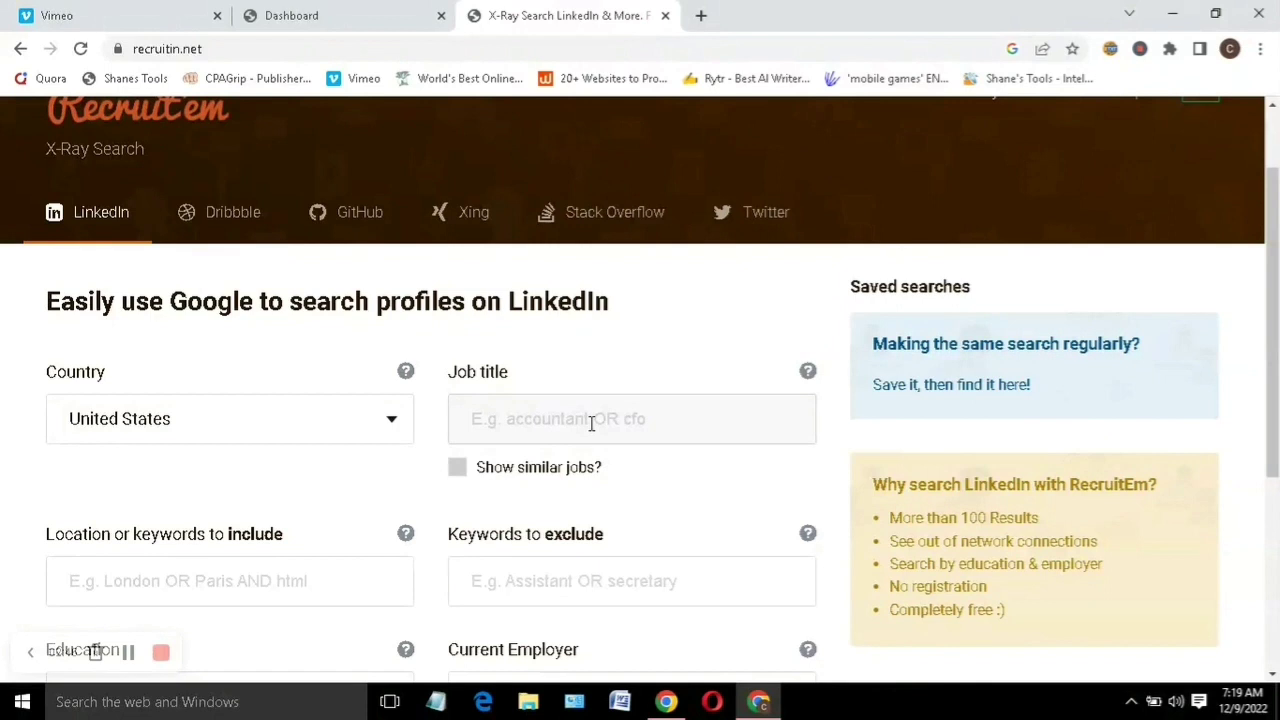
text(GIFT)
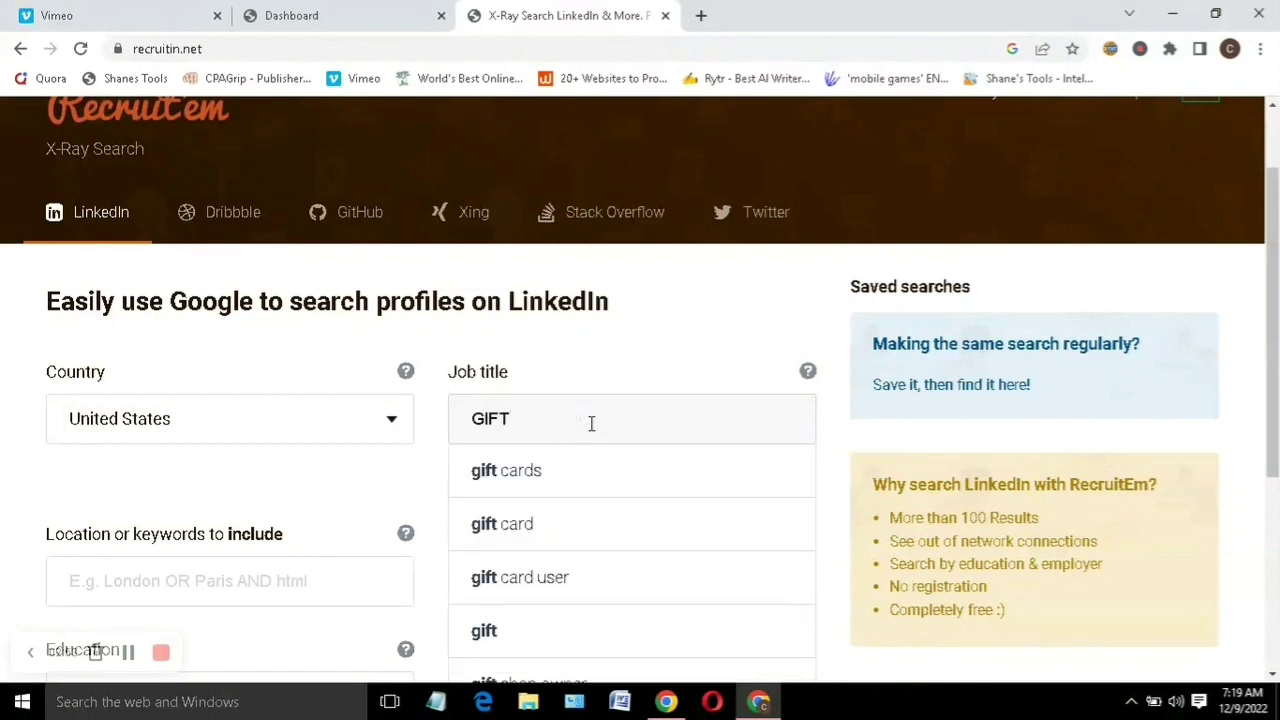
click(557, 580)
key(BackSpace)
key(BackSpace)
key(BackSpace)
key(BackSpace)
key(BackSpace)
key(BackSpace)
key(BackSpace)
key(BackSpace)
key(BackSpace)
key(BackSpace)
key(BackSpace)
key(BackSpace)
key(BackSpace)
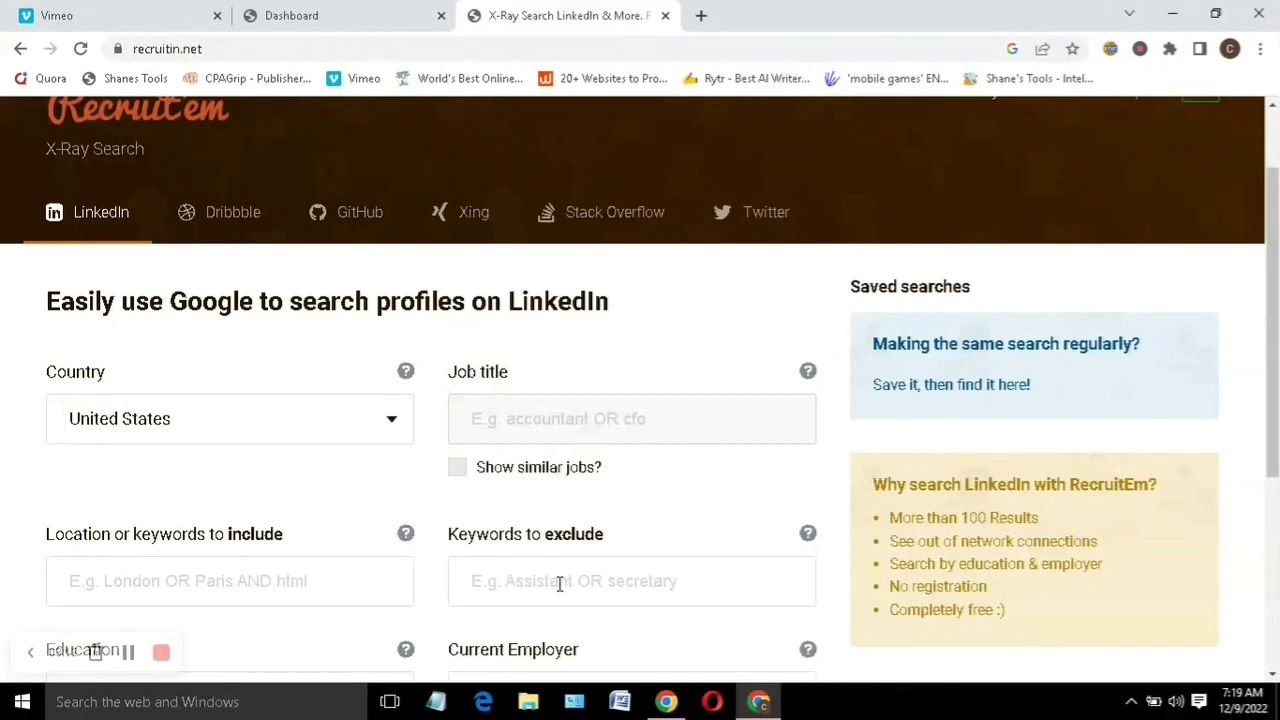
- Enter "Affiliate marketers" as the job title for the LinkedIn profile search
text(AFF)
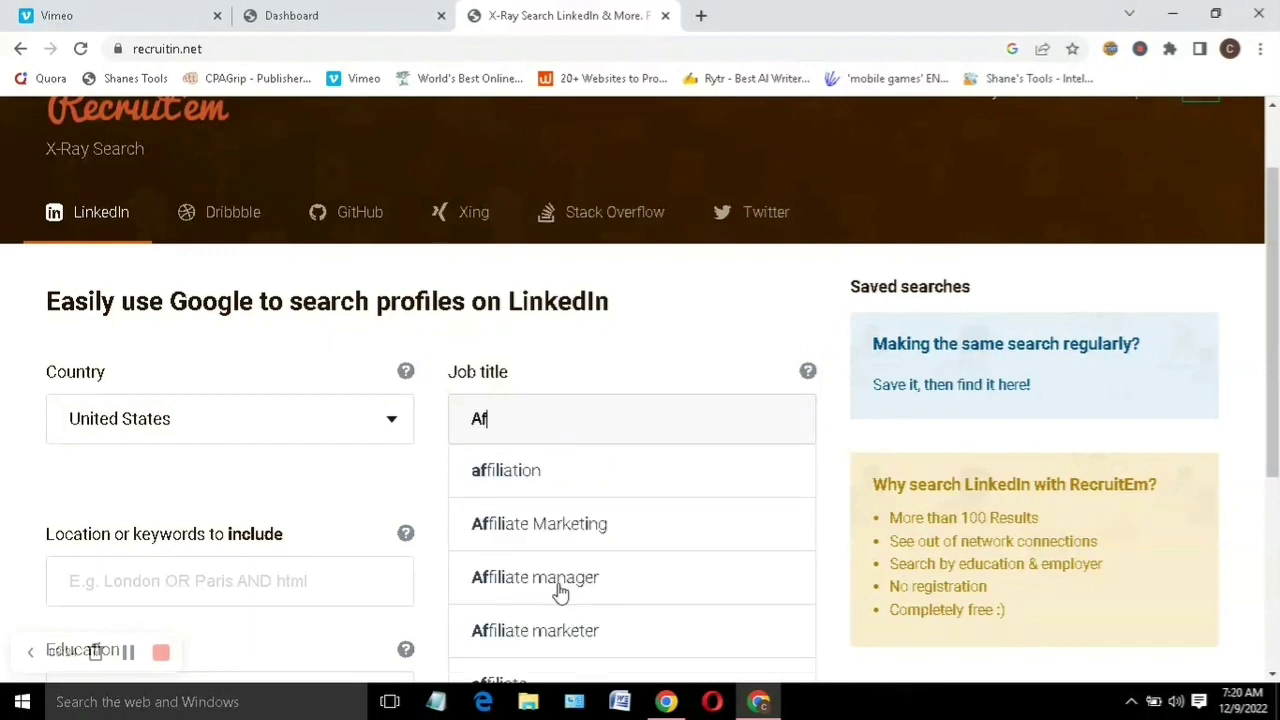
text(filiate)
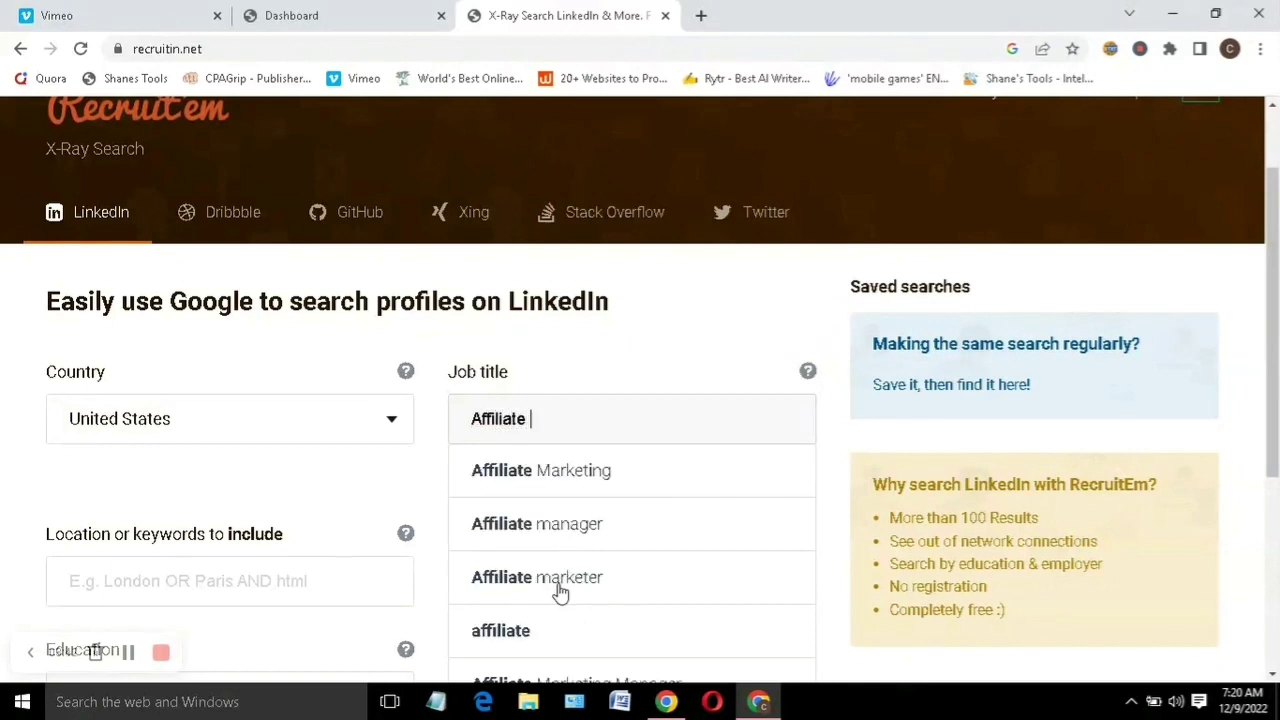
text( marke)
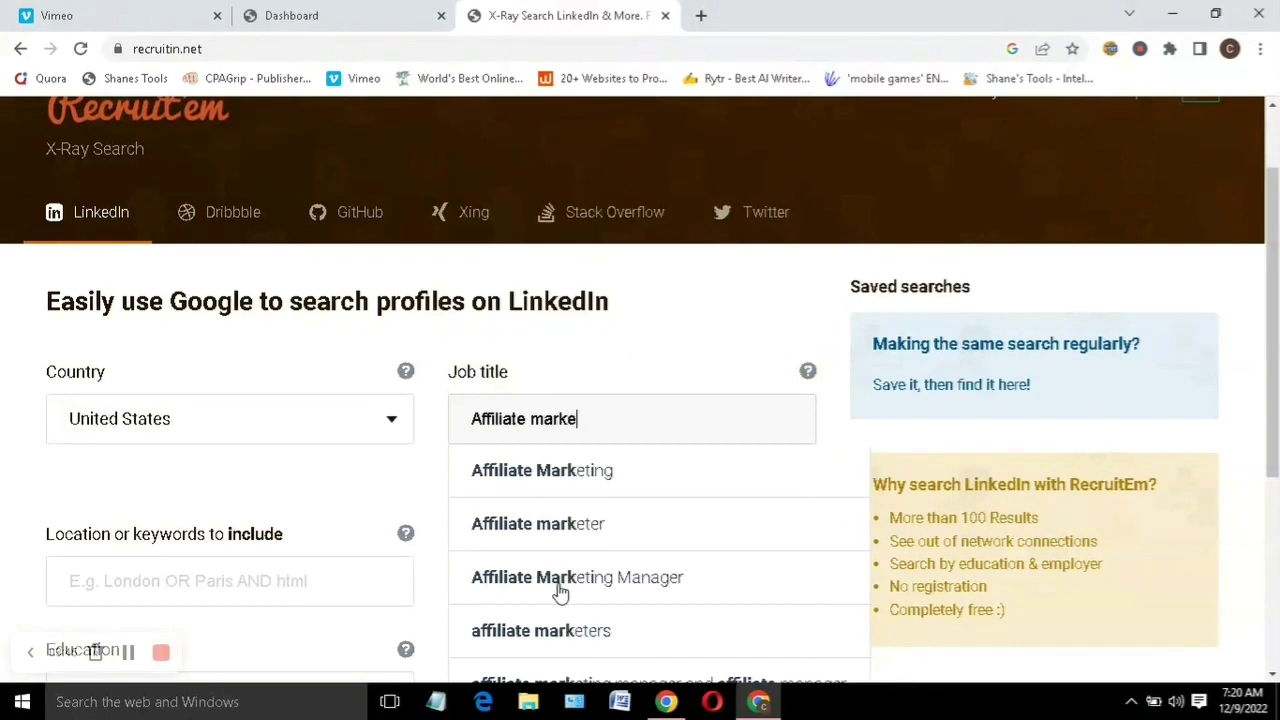
text(ters)
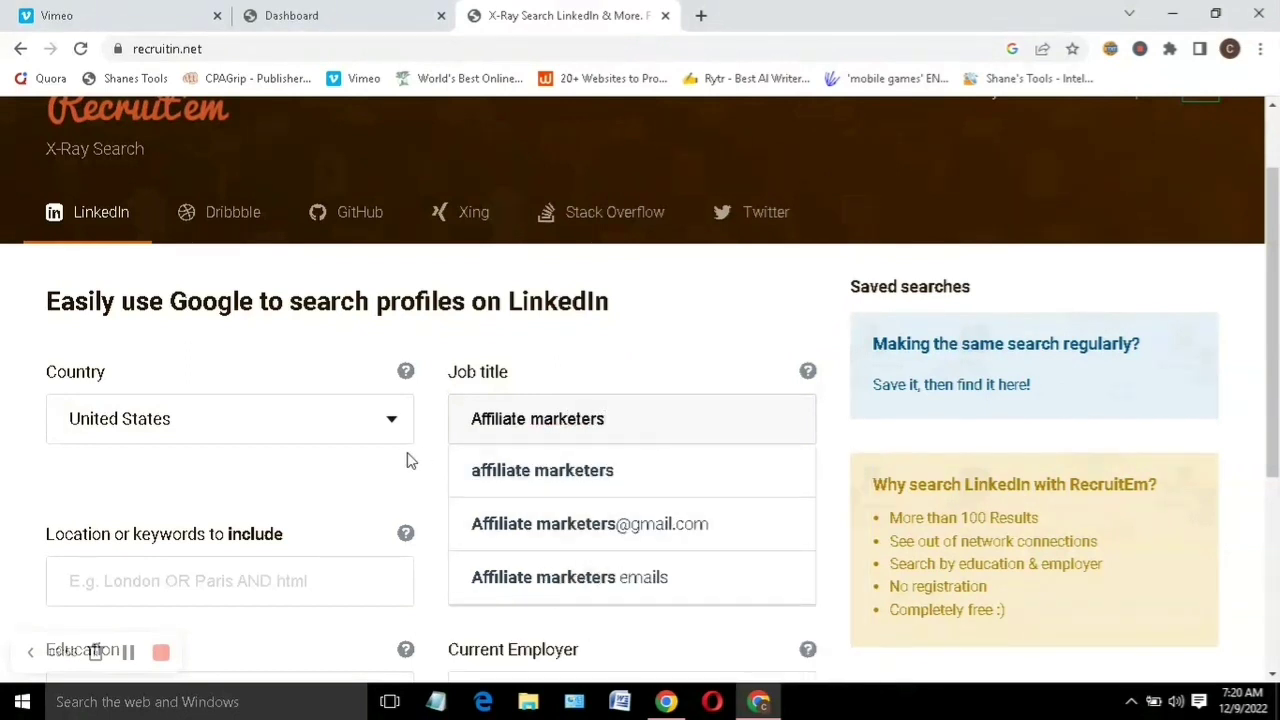
- Generate the LinkedIn people search query from the form and copy its URL
drag(1265, 208, 1265, 397)
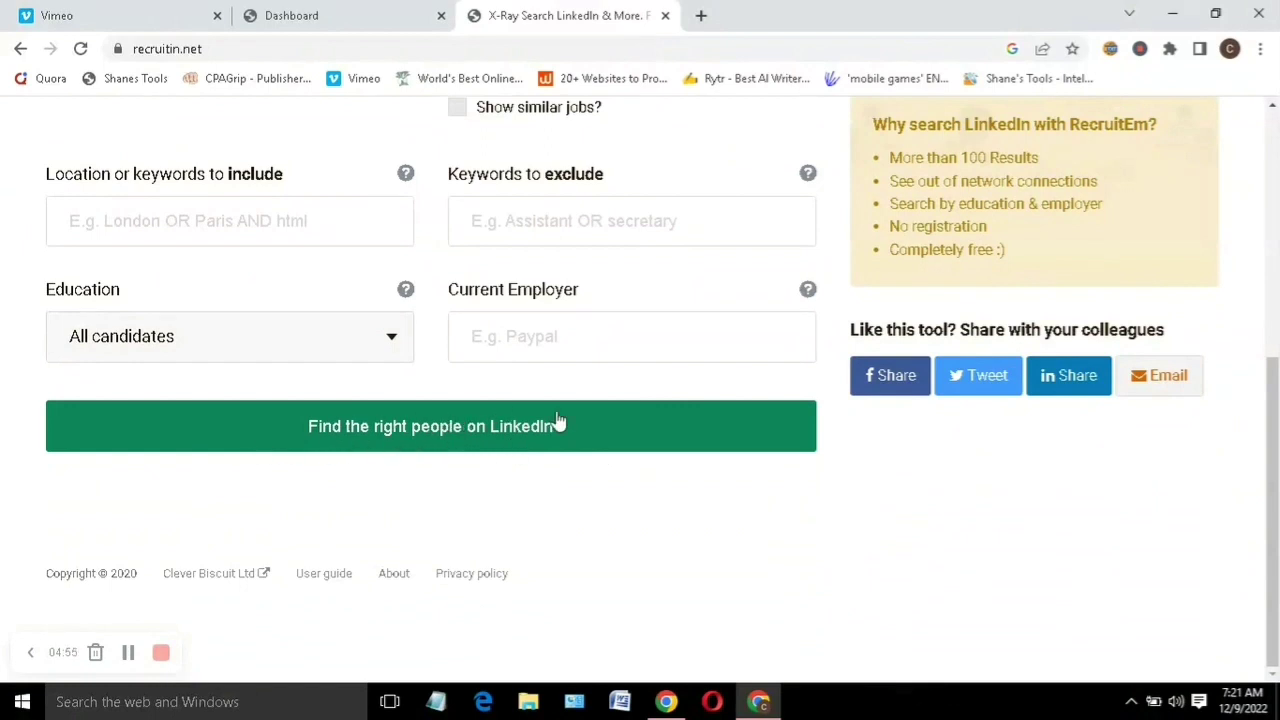
click(427, 432)
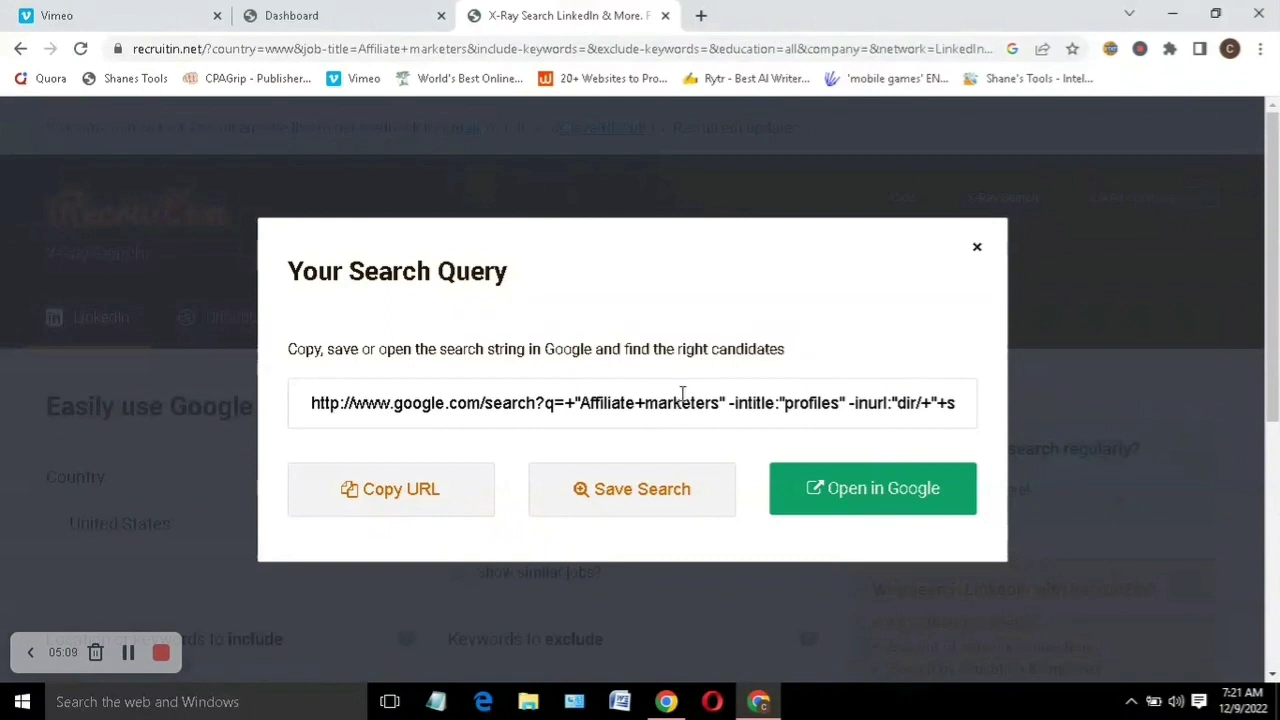
click(425, 489)
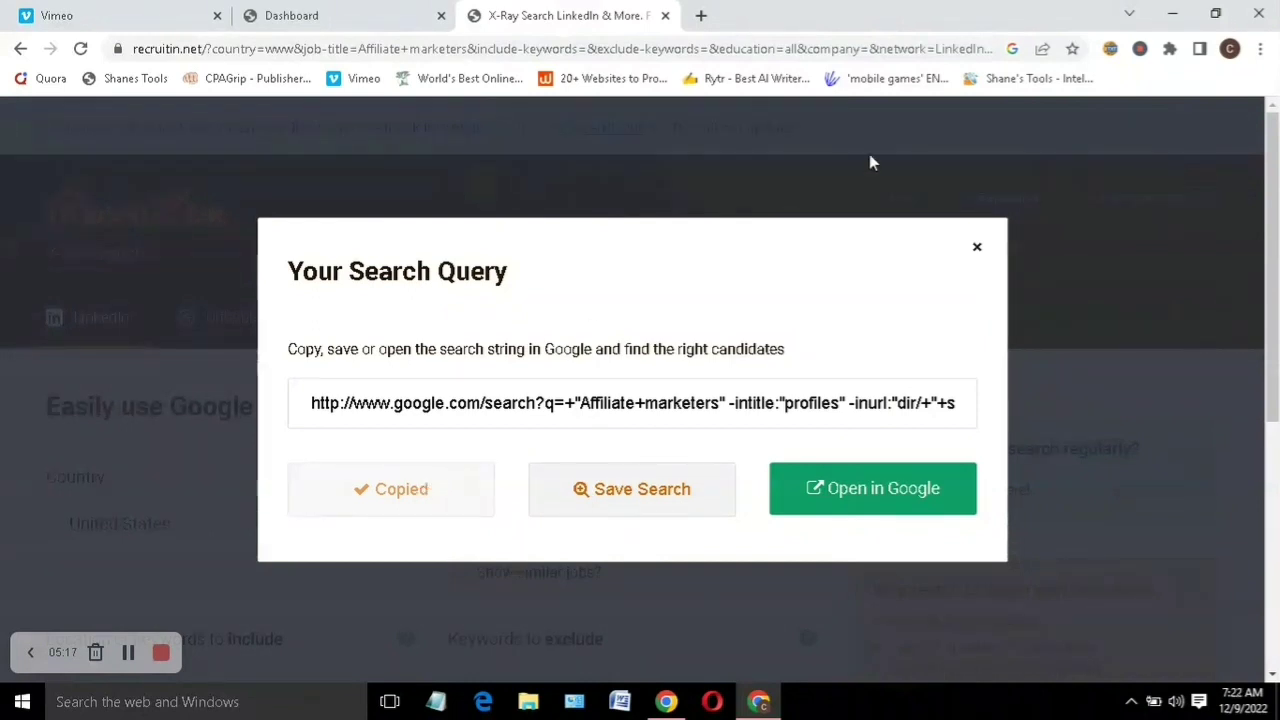
click(701, 15)
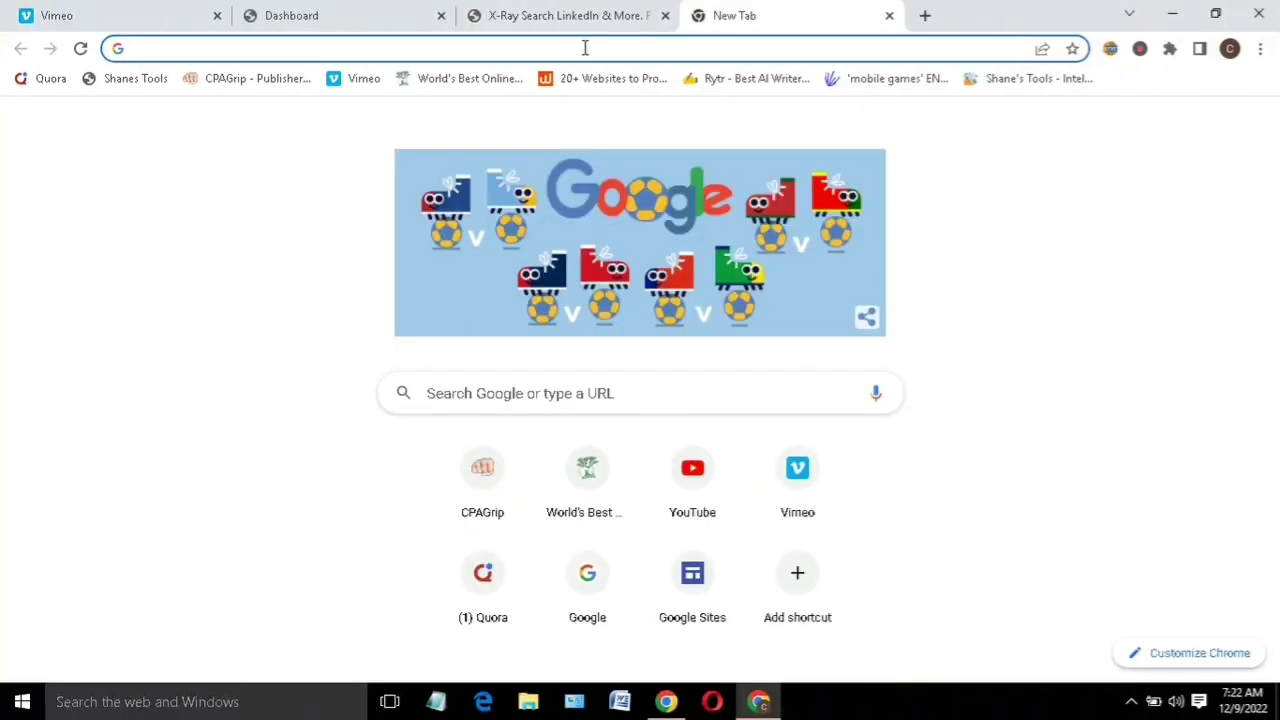
click(585, 48)
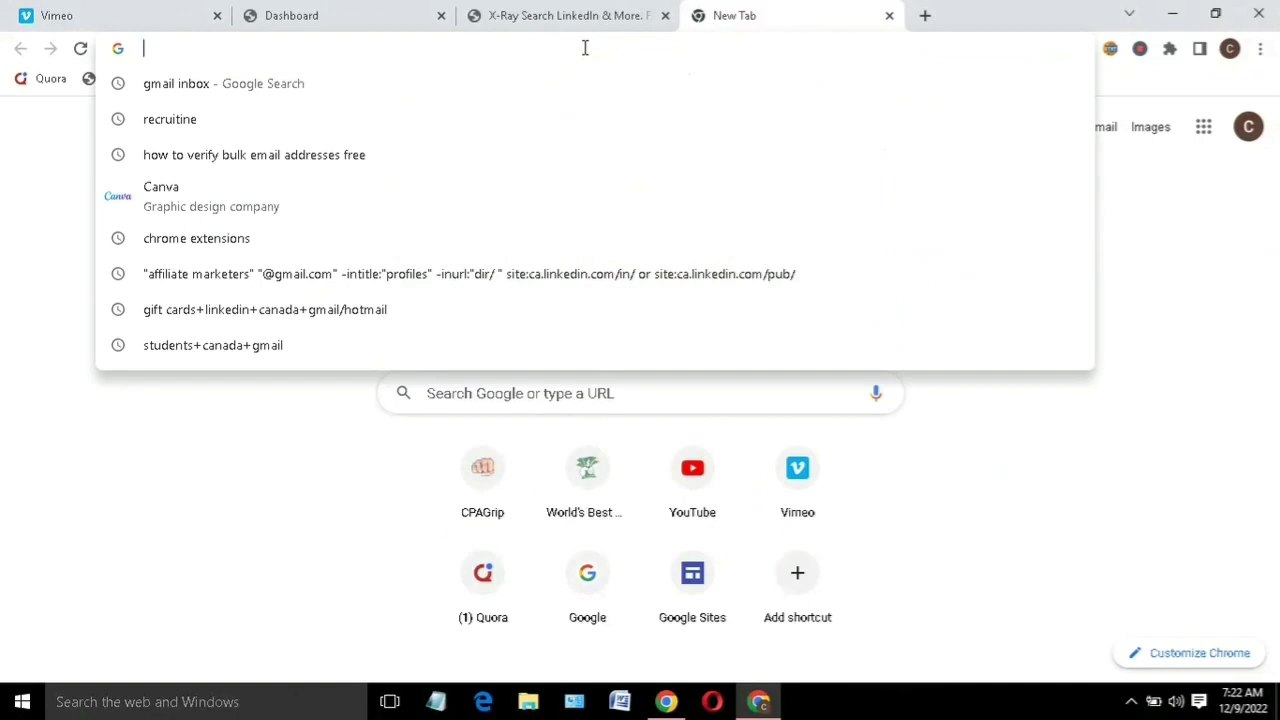
key(ctrl+v)
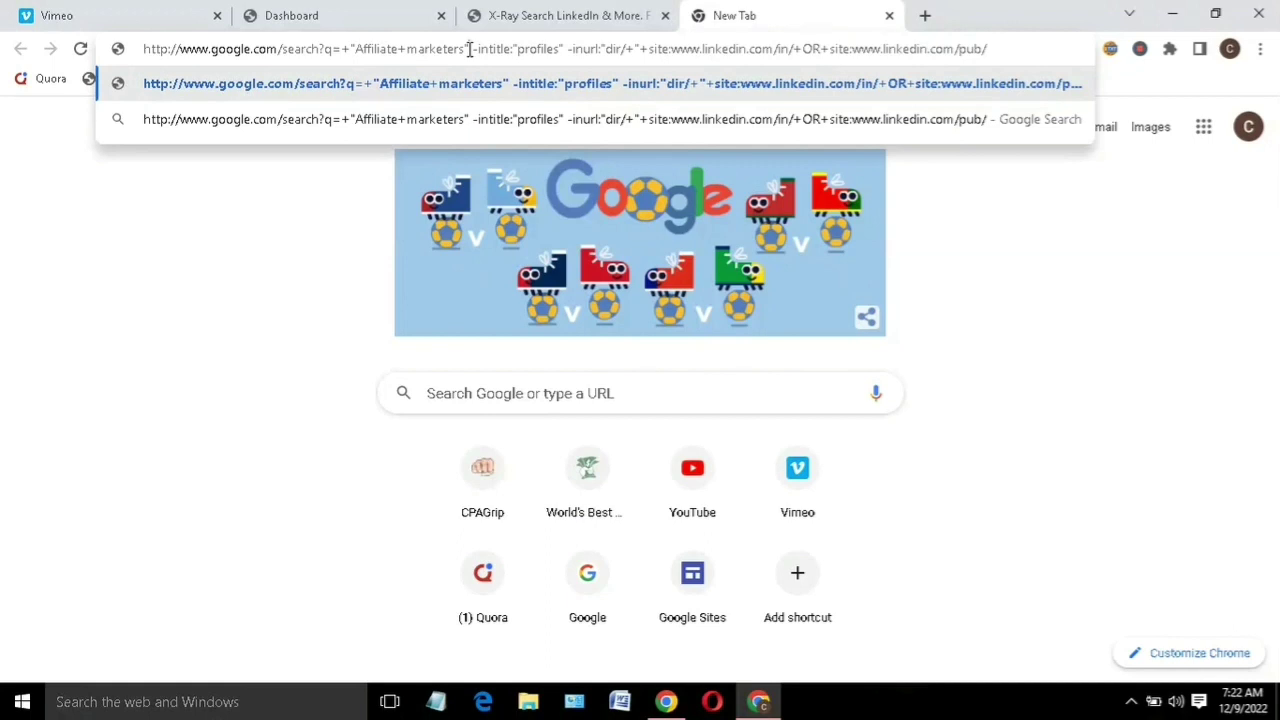
text(")
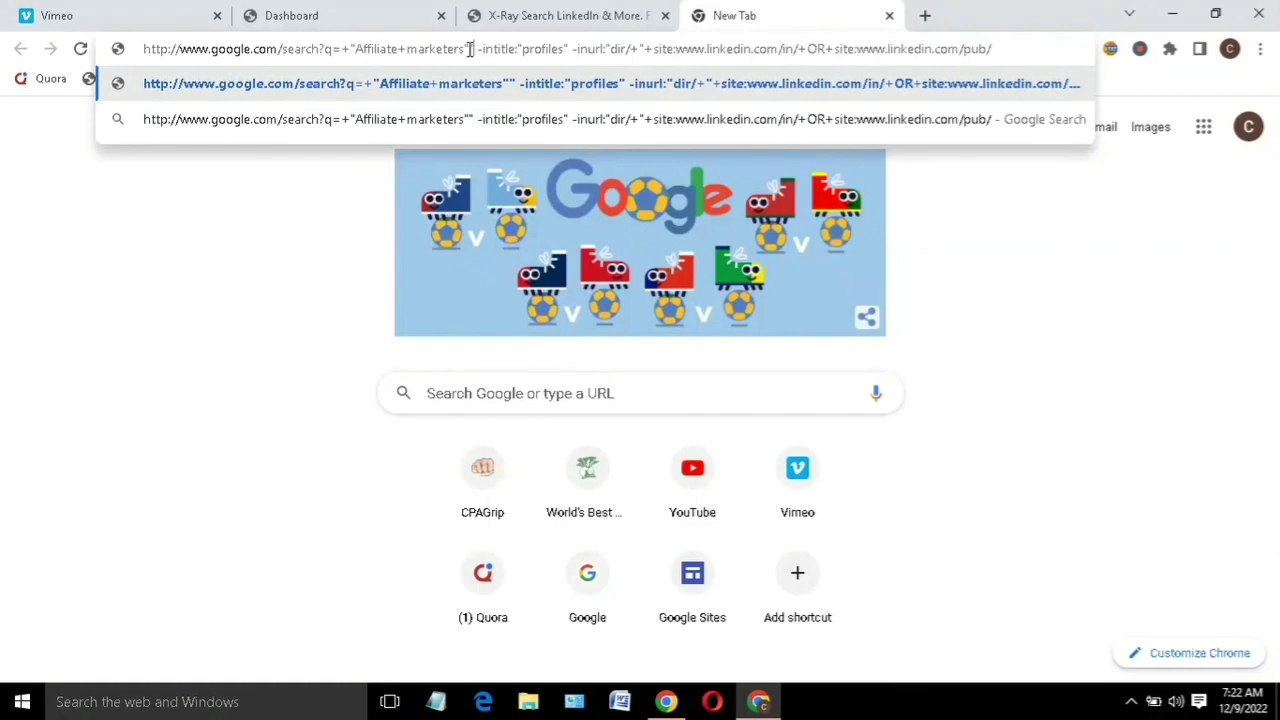
text(@g)
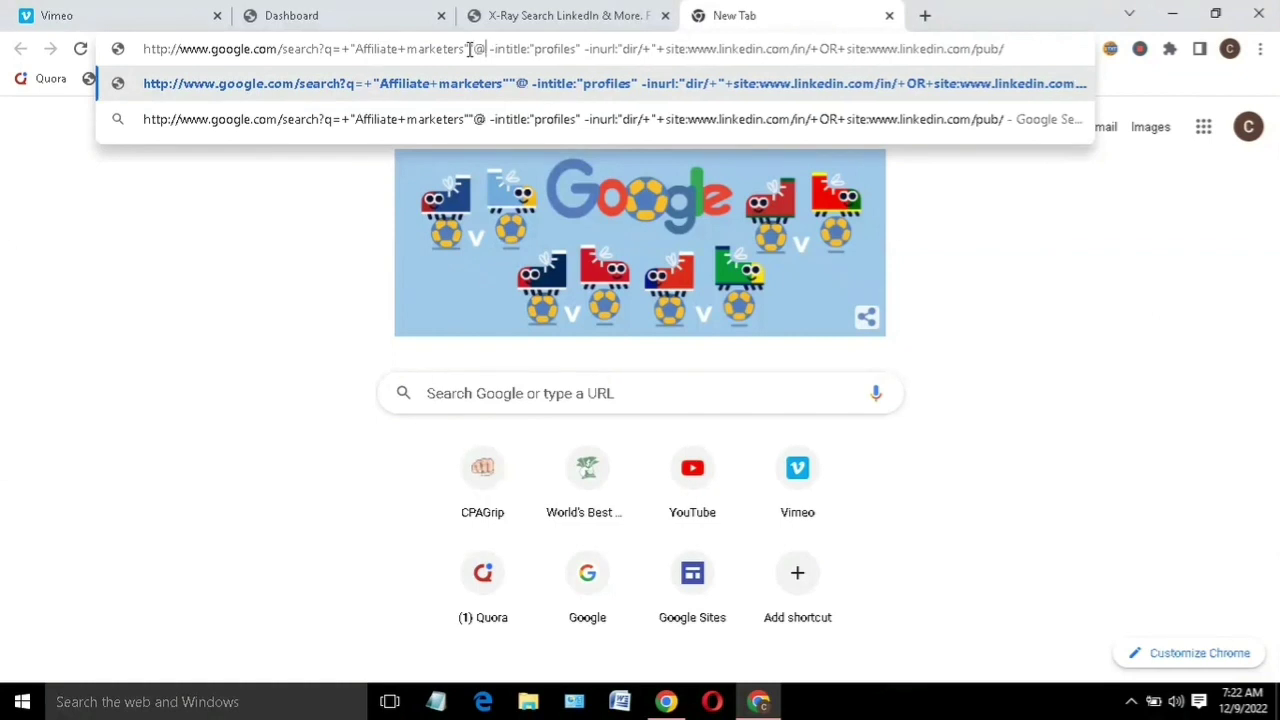
text(mail)
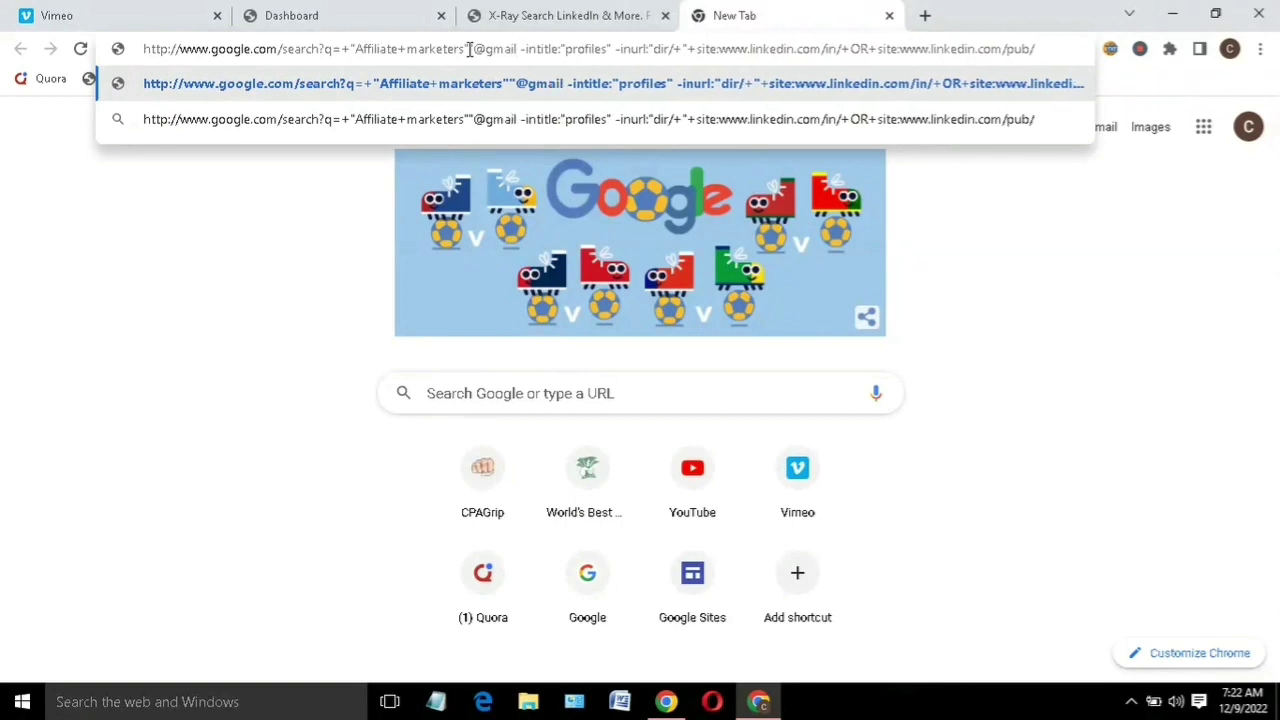
text(.c)
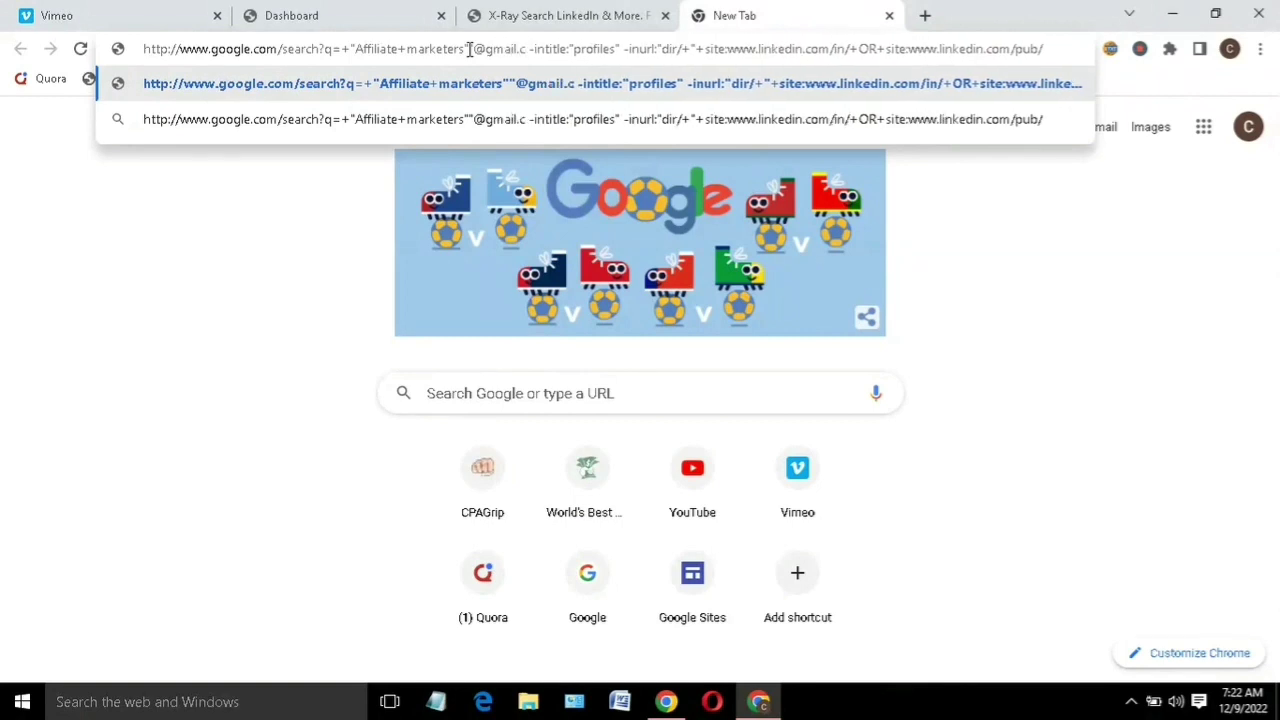
text(om)
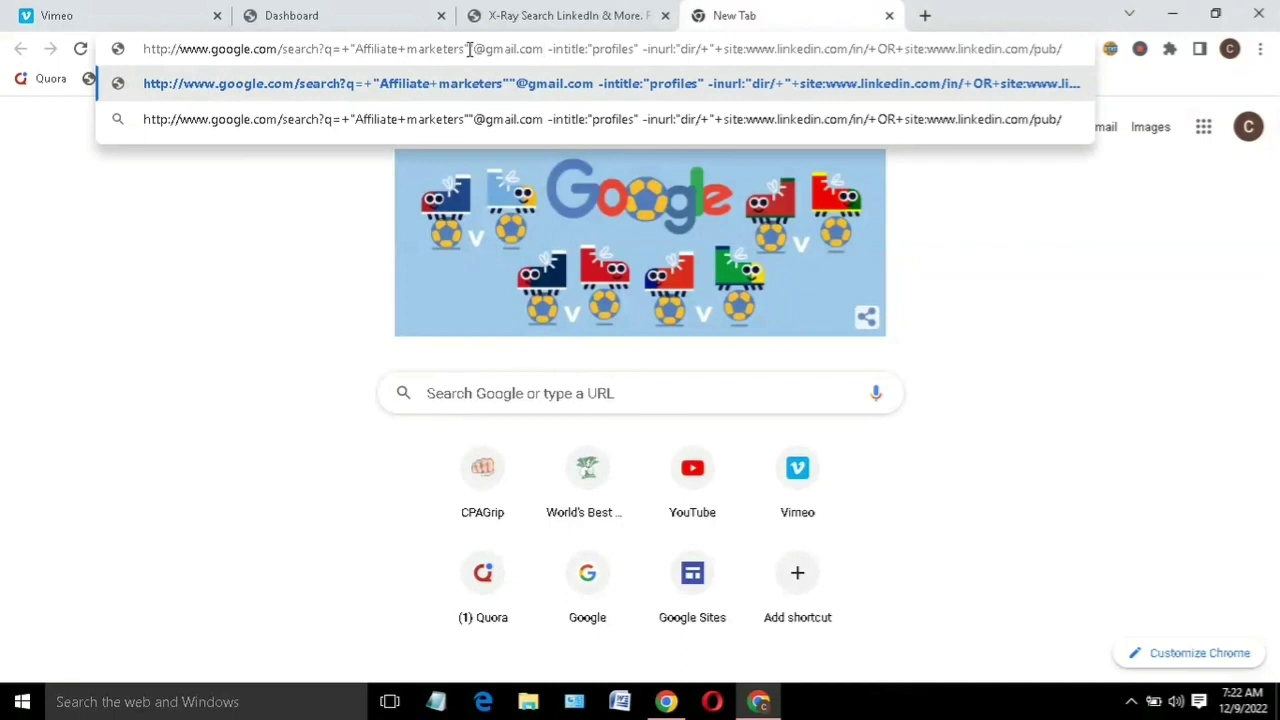
text(")
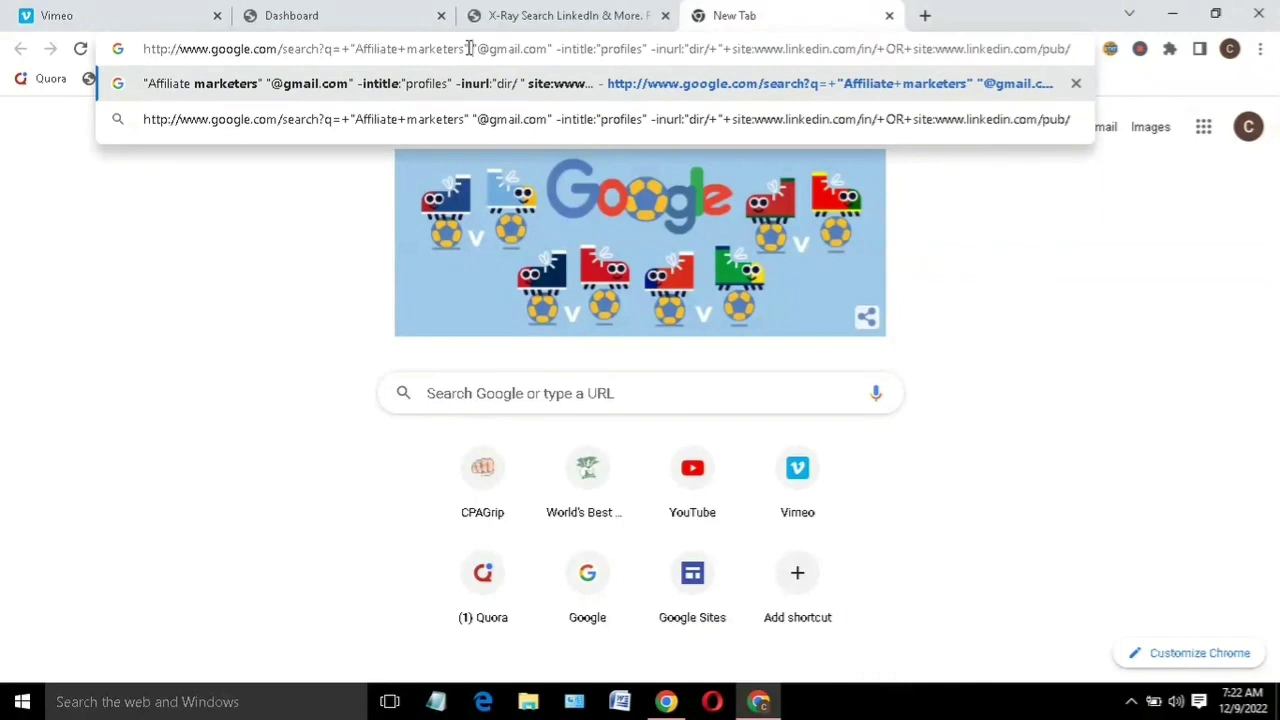
key(Return)
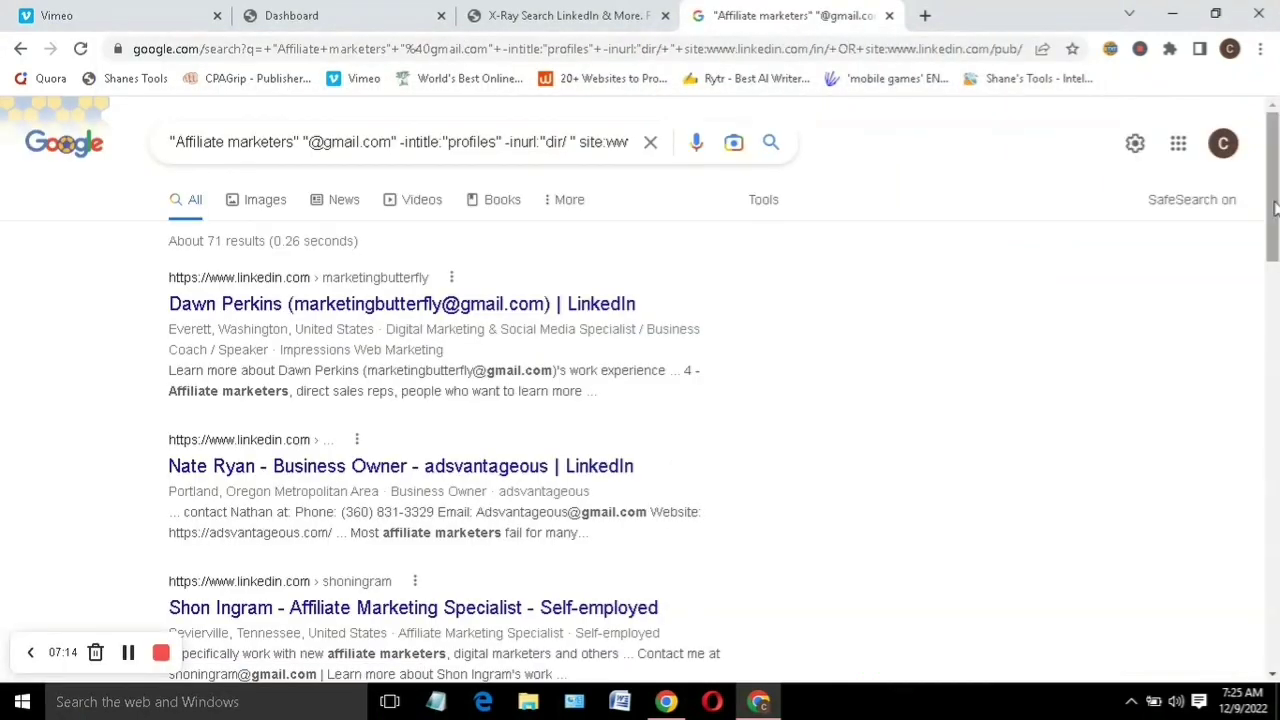
- Set Google's results per page to 100 in the full search settings and save the preferences
drag(1275, 207, 1275, 695)
mouse_move(1274, 650)
mouse_down()
mouse_move(1276, 205)
mouse_move(1275, 640)
mouse_up()
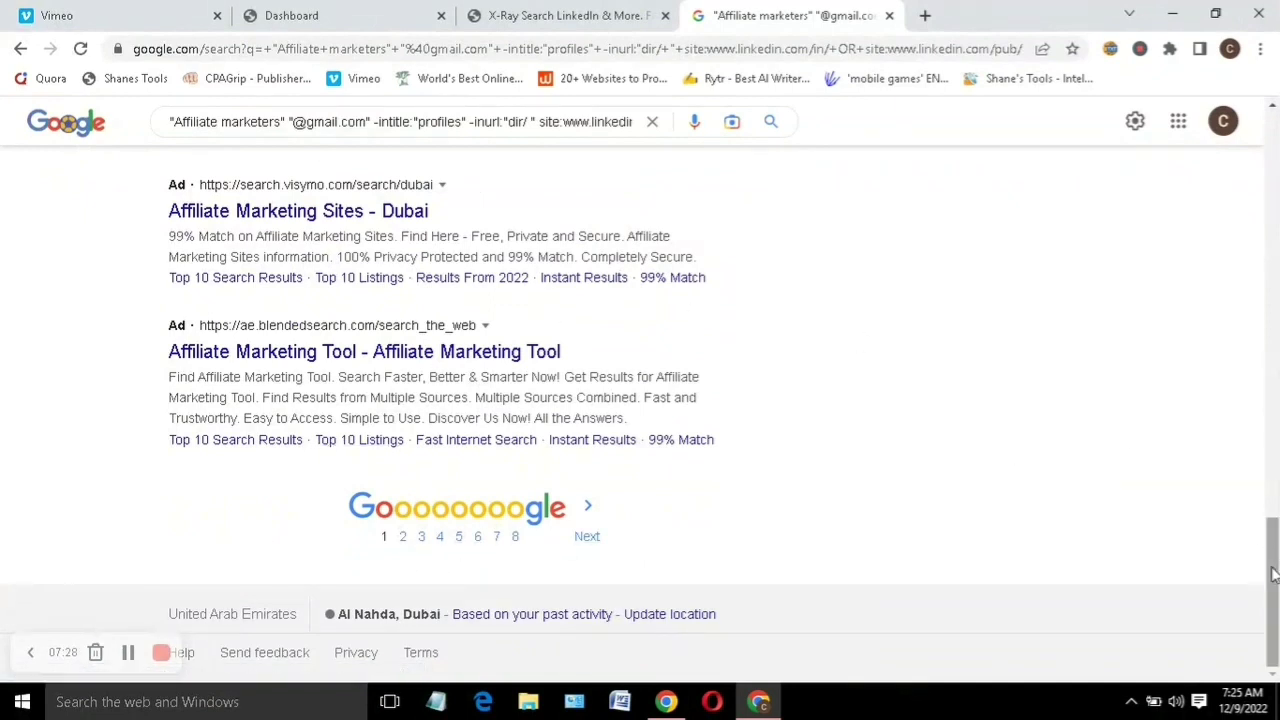
drag(1273, 573, 1276, 150)
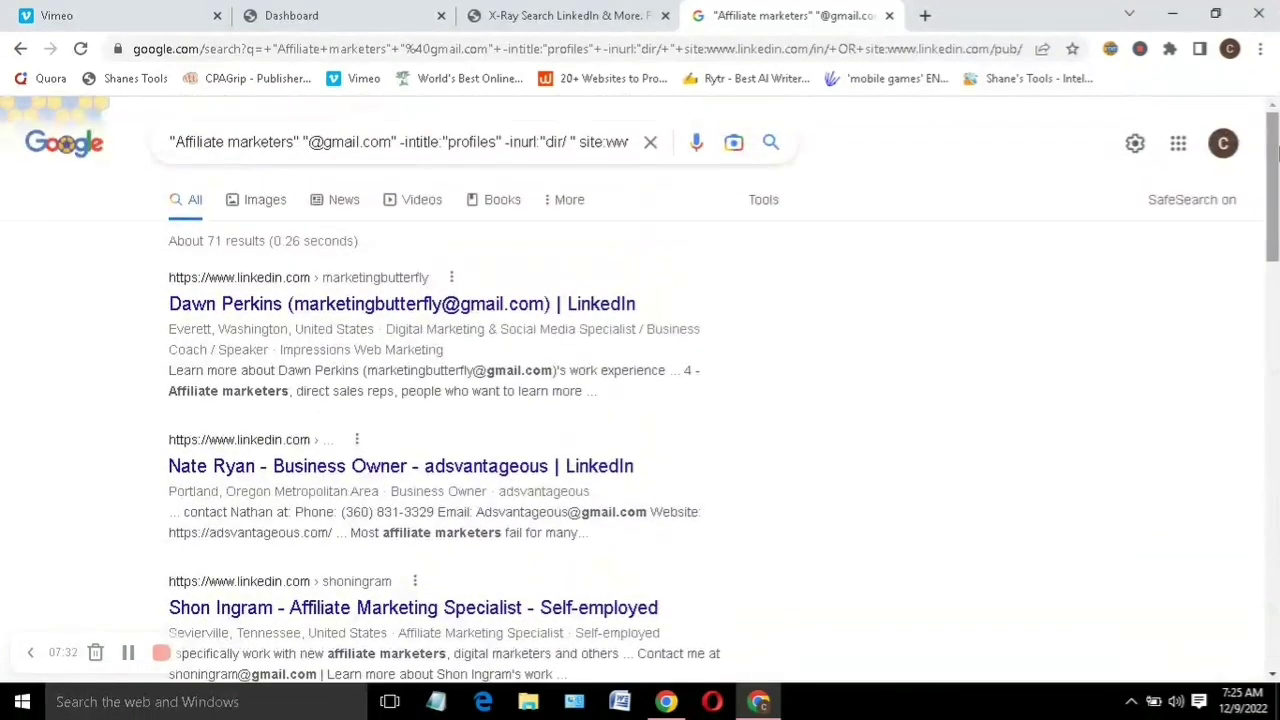
click(1135, 146)
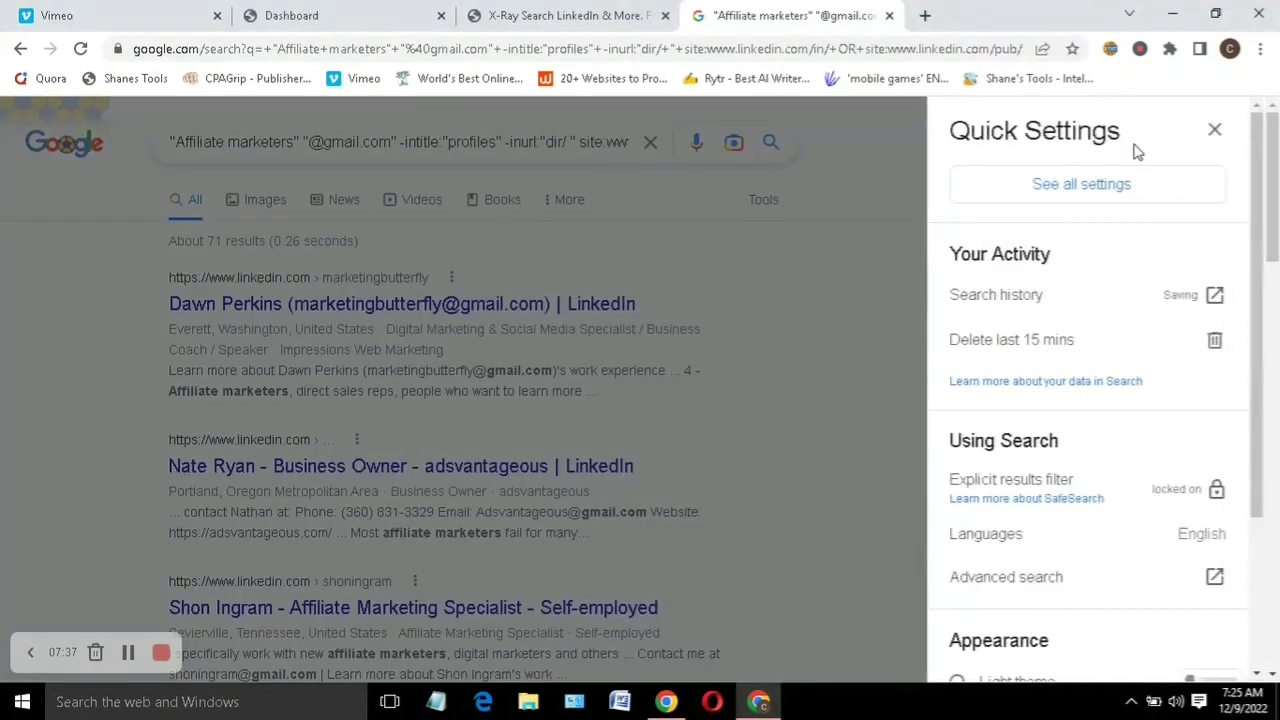
click(1089, 188)
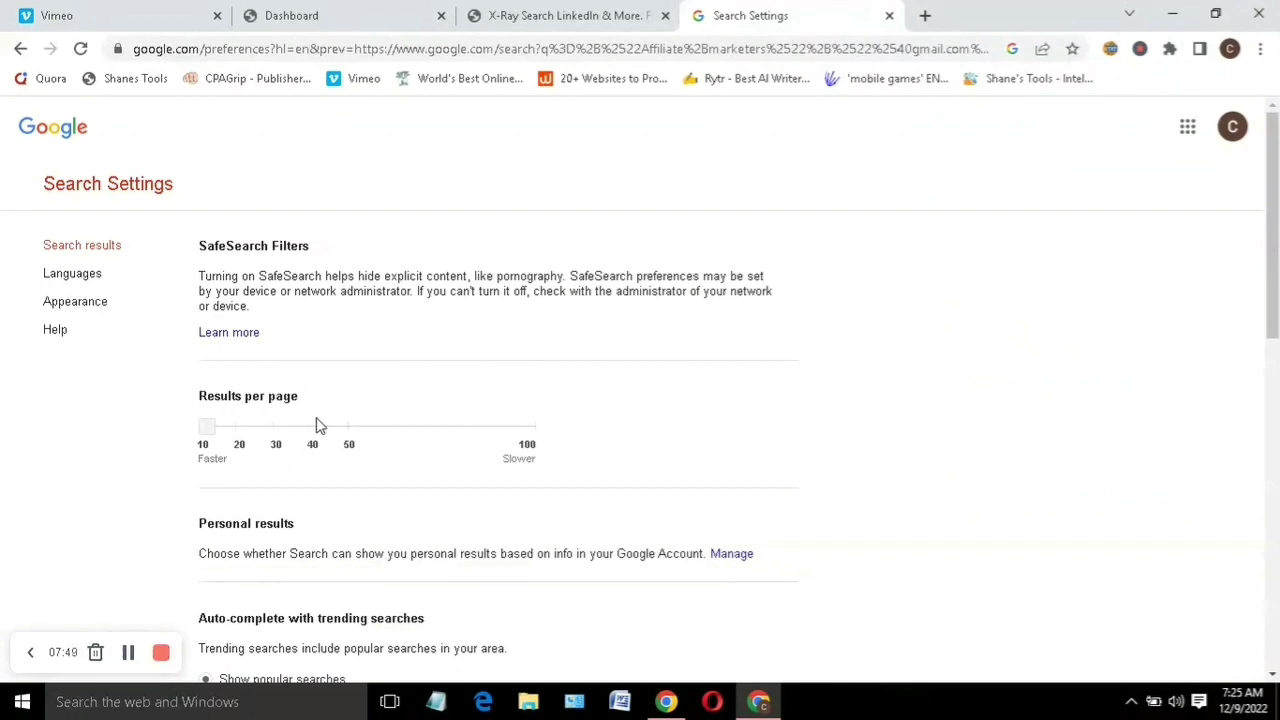
click(523, 430)
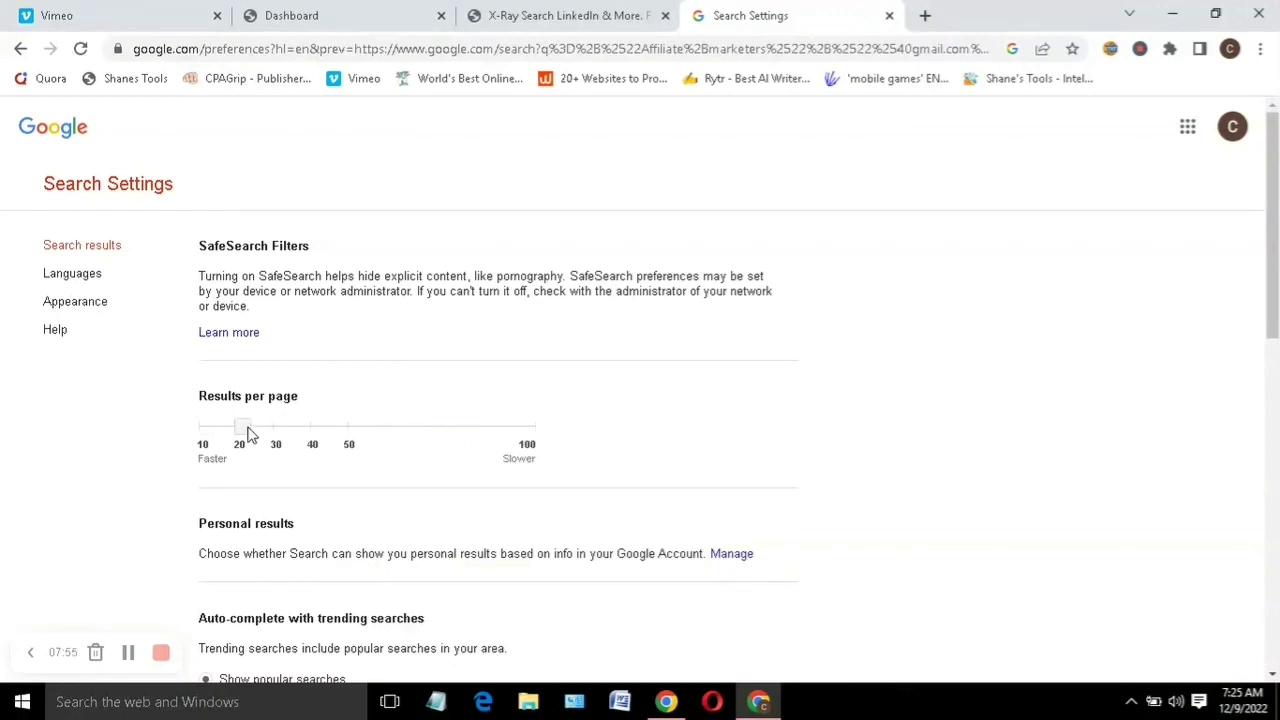
drag(250, 435, 383, 431)
click(347, 430)
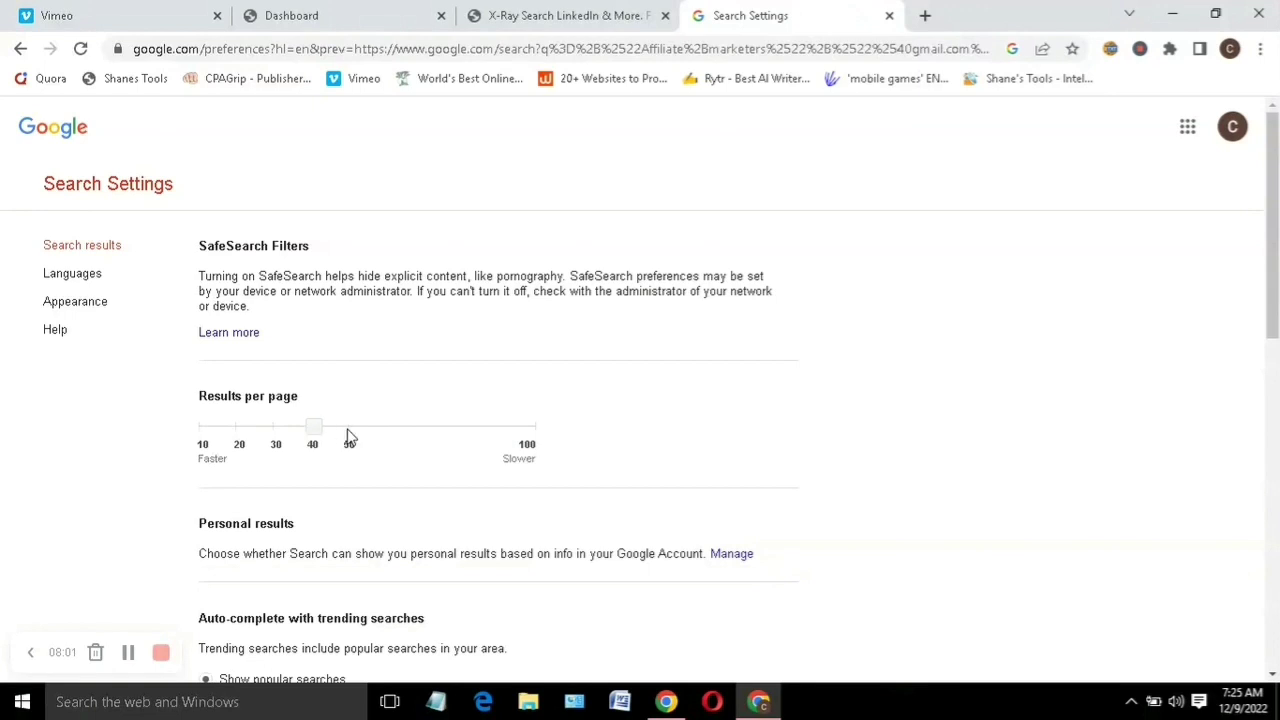
click(513, 429)
drag(1276, 250, 1270, 588)
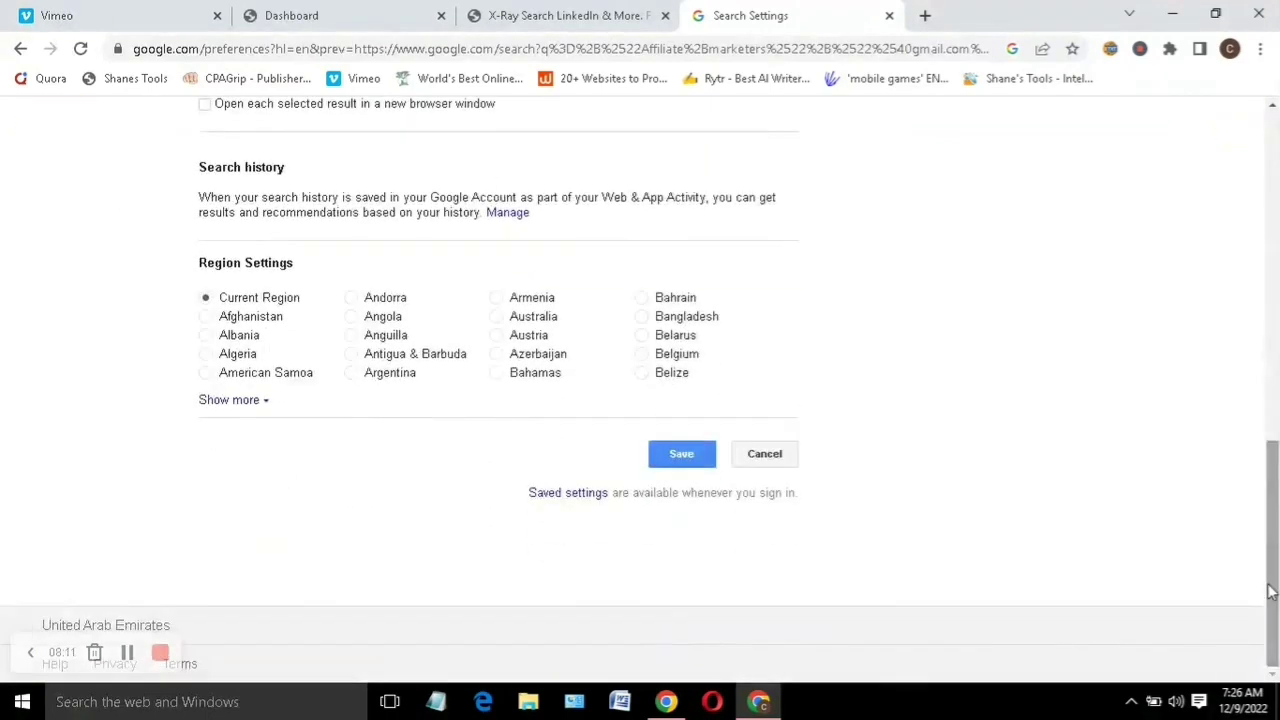
click(683, 455)
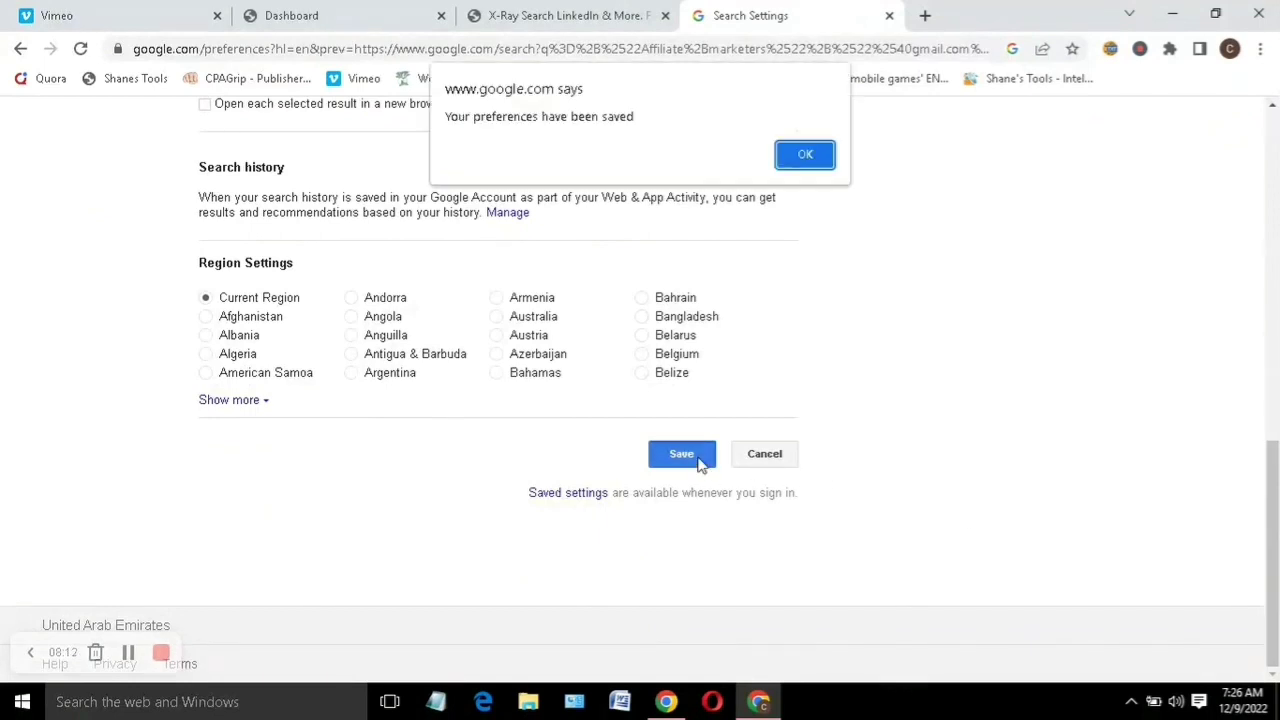
click(806, 156)
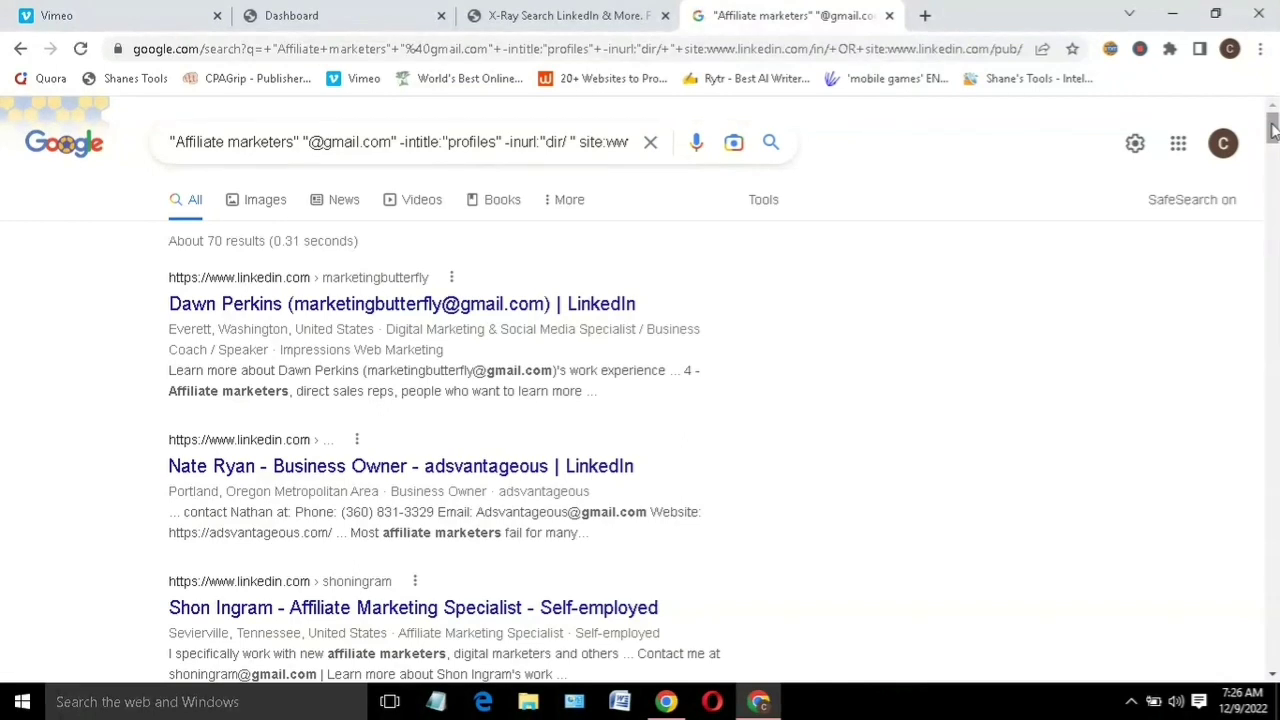
- Search Google for "email estractor 1.4 lite" in a new tab and open the Lite1.4 Email Extractor site at its extraction form
mouse_move(1273, 127)
mouse_down()
mouse_move(1273, 650)
mouse_move(1273, 120)
mouse_up()
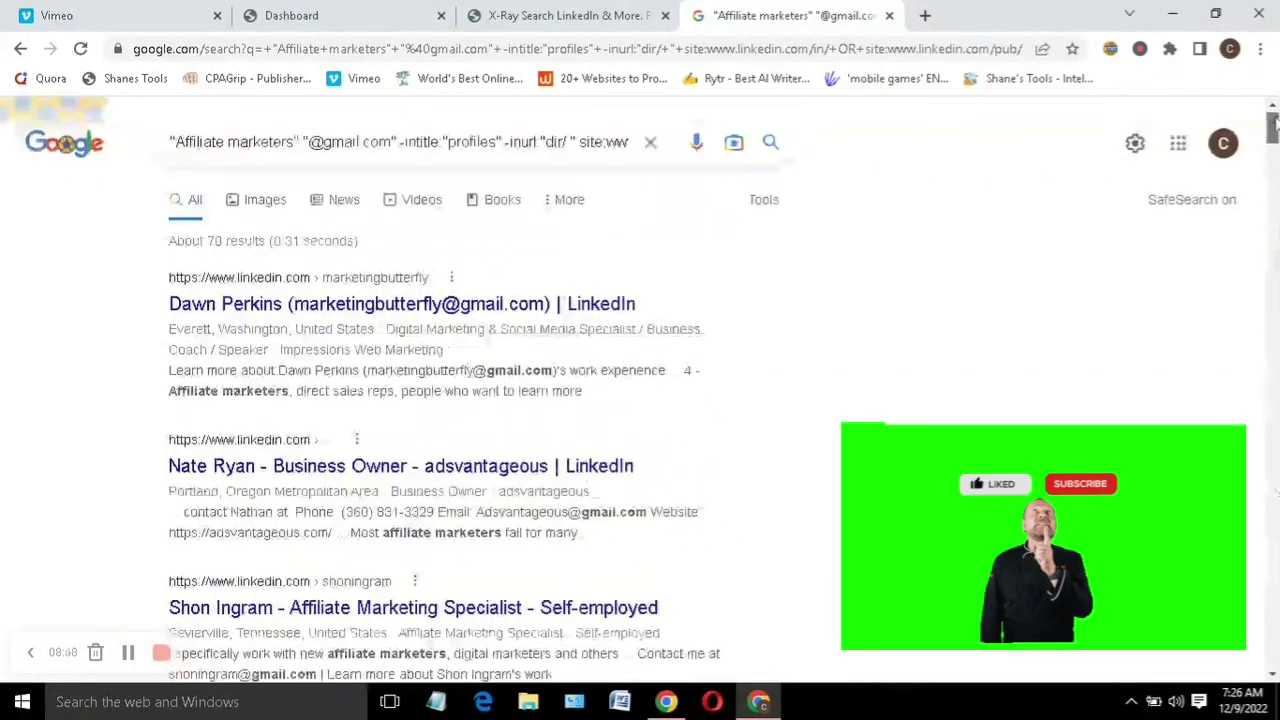
click(925, 15)
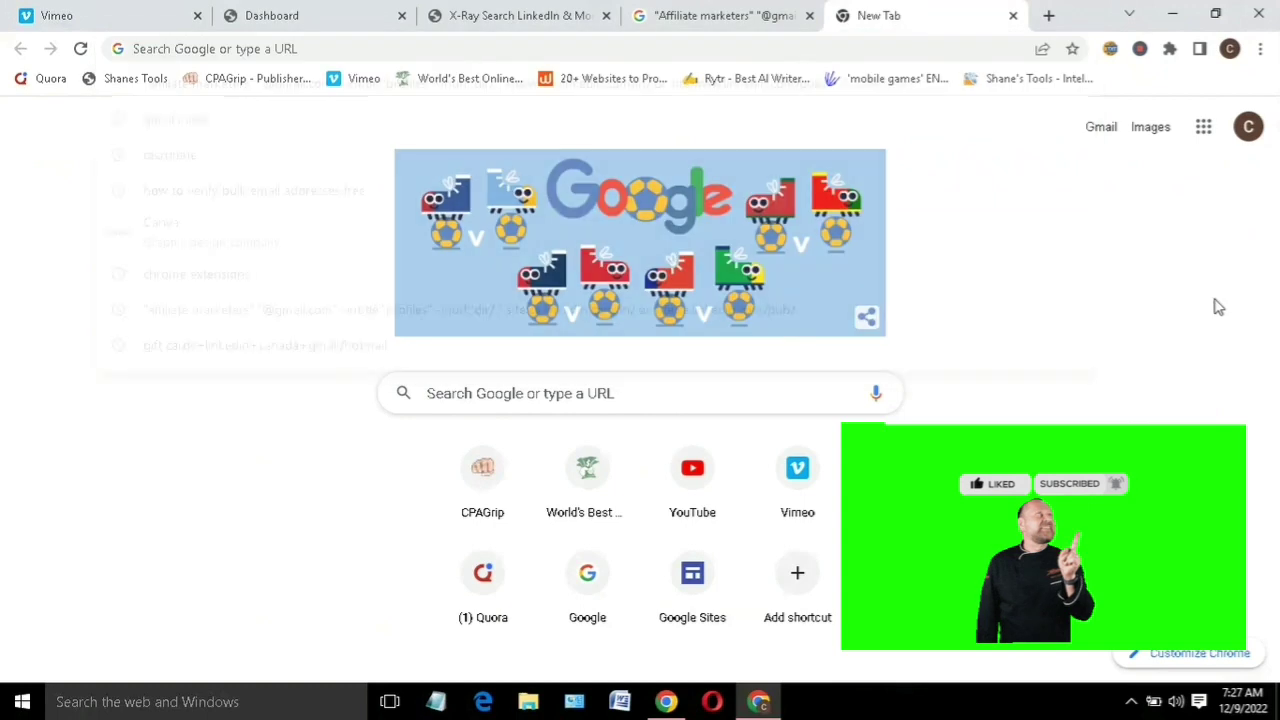
click(526, 403)
text(email )
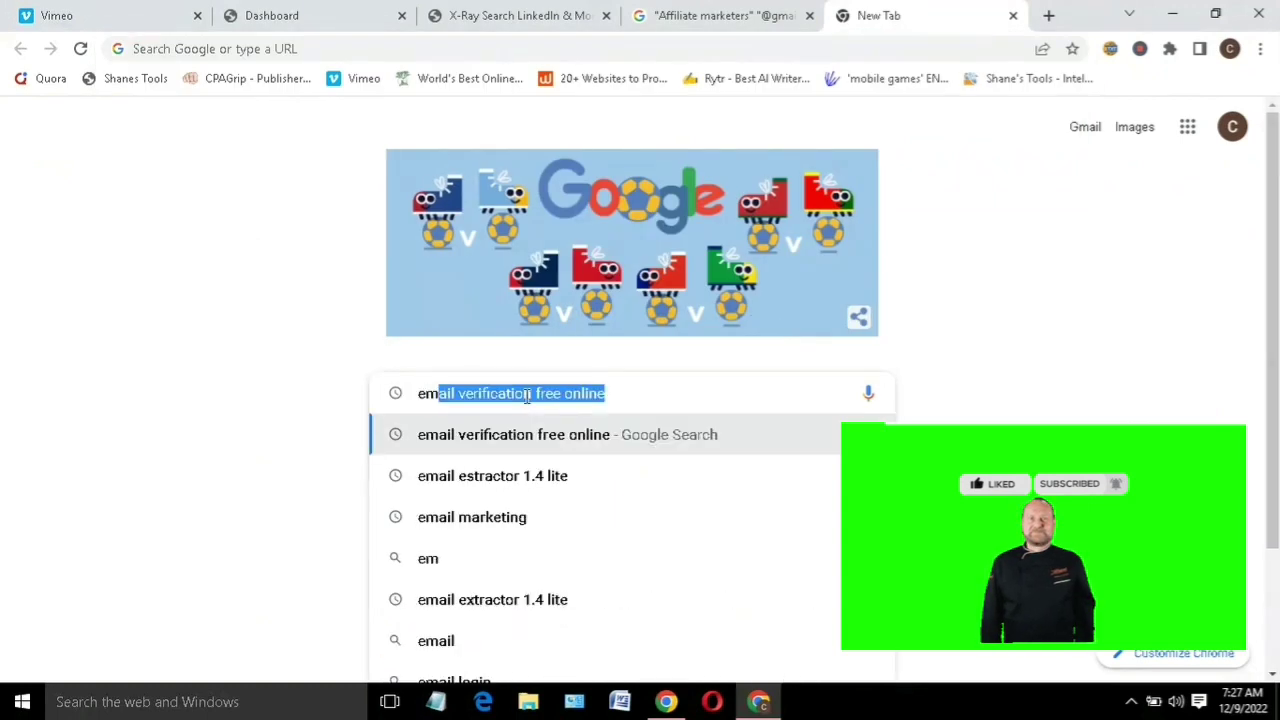
text(e)
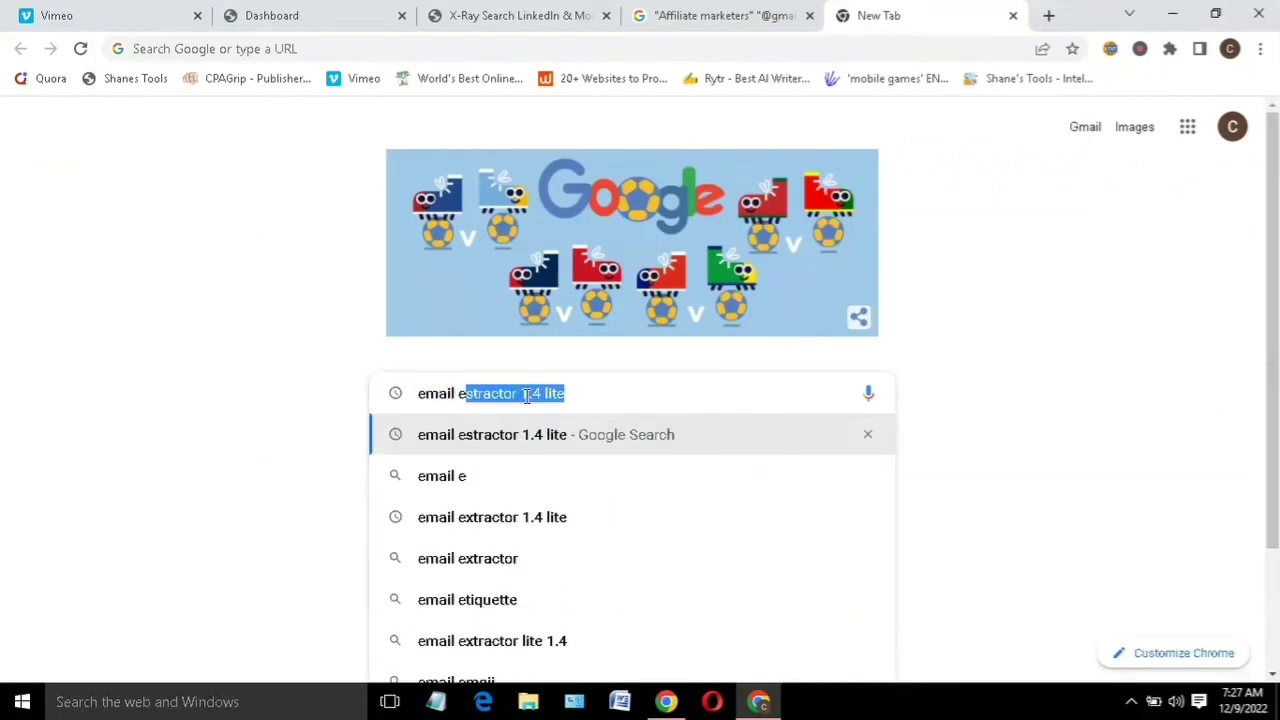
text(stractor 1.4l)
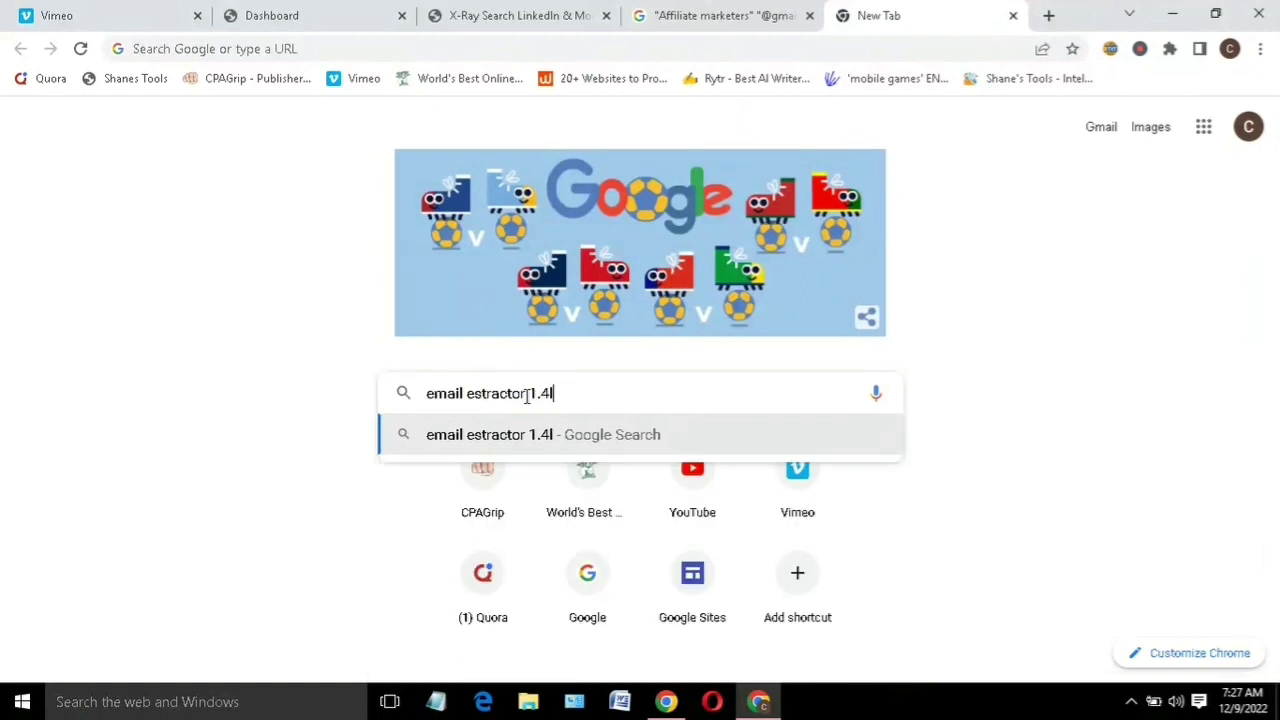
key(BackSpace)
text(lite)
key(Return)
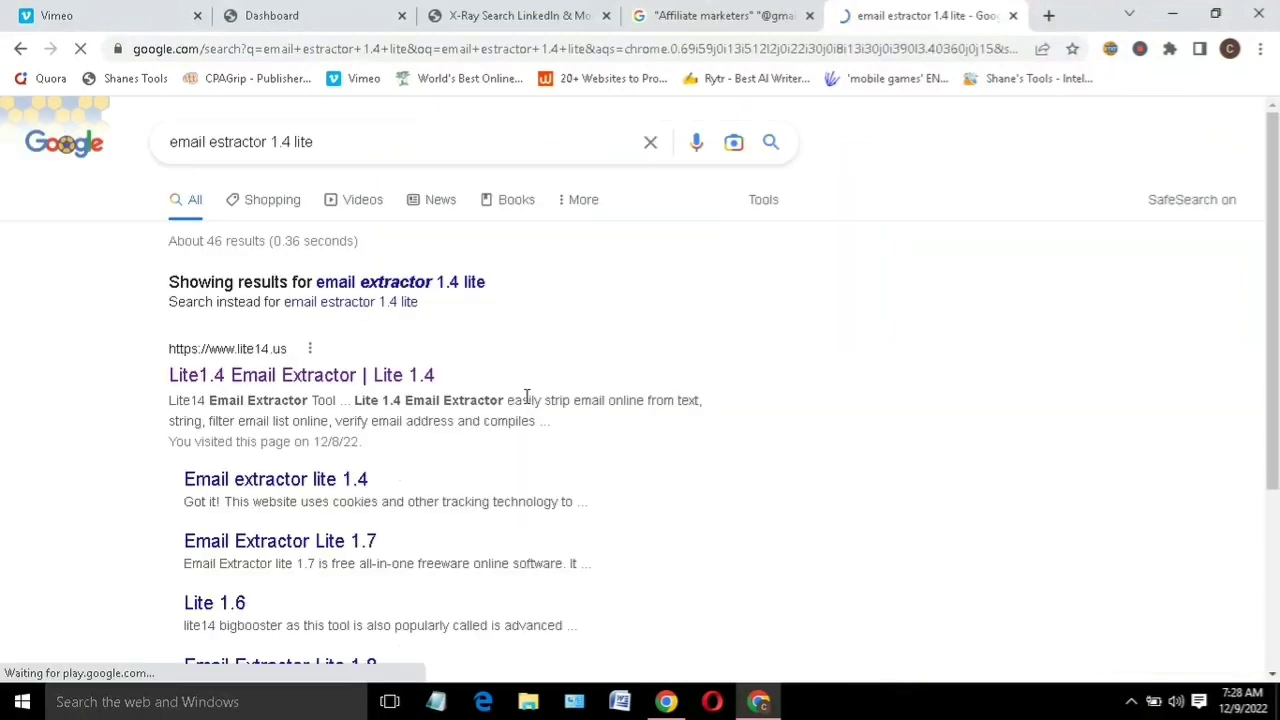
click(290, 376)
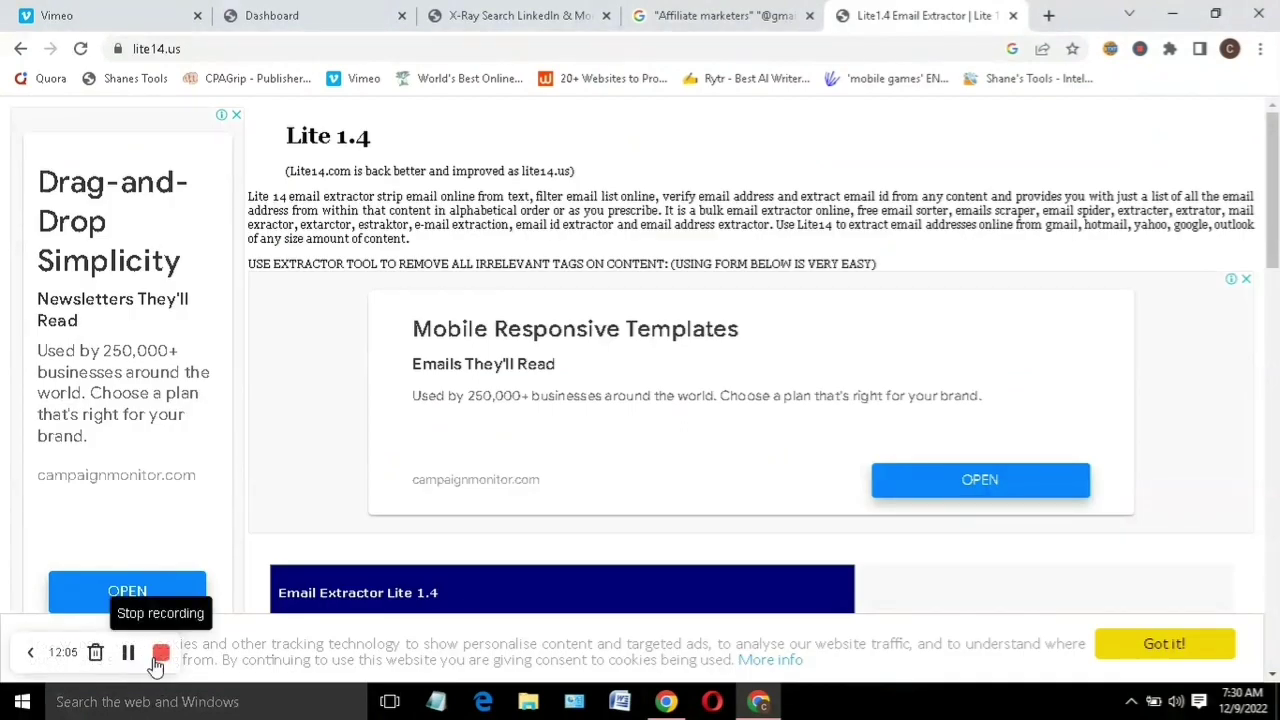
drag(1274, 225, 1274, 337)
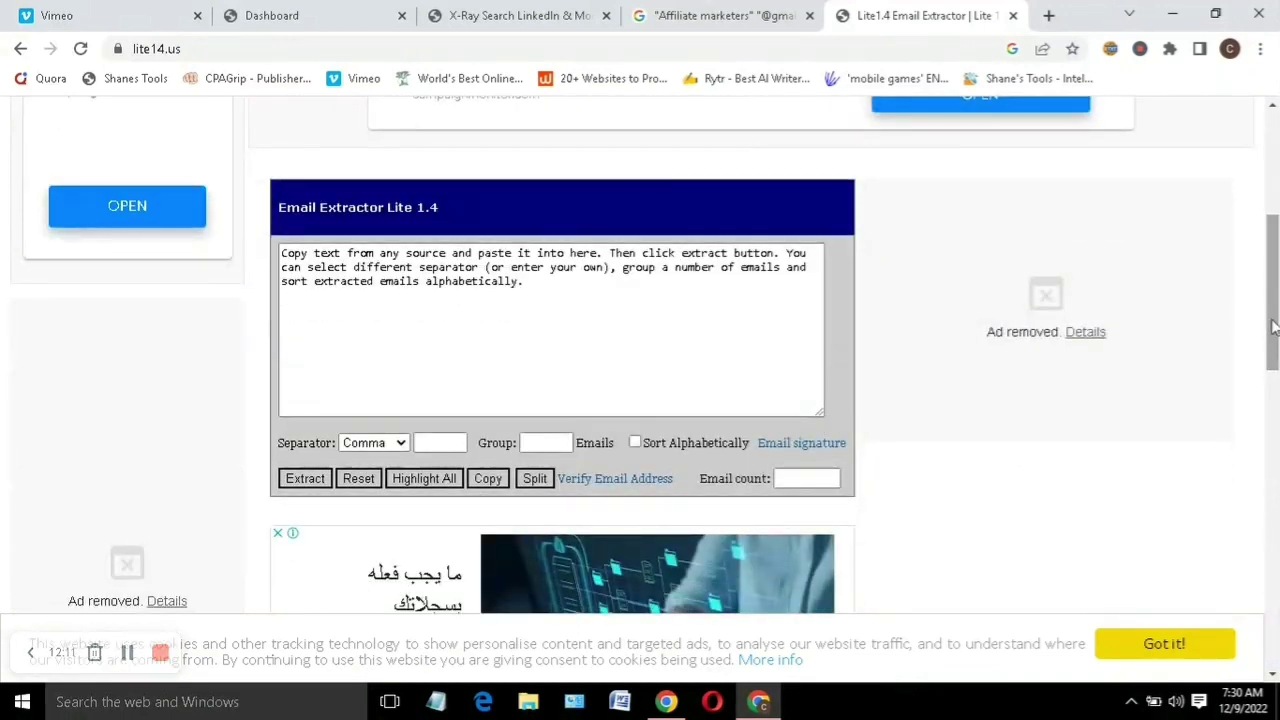
mouse_move(1273, 315)
mouse_down()
mouse_move(1273, 195)
mouse_move(1258, 300)
mouse_up()
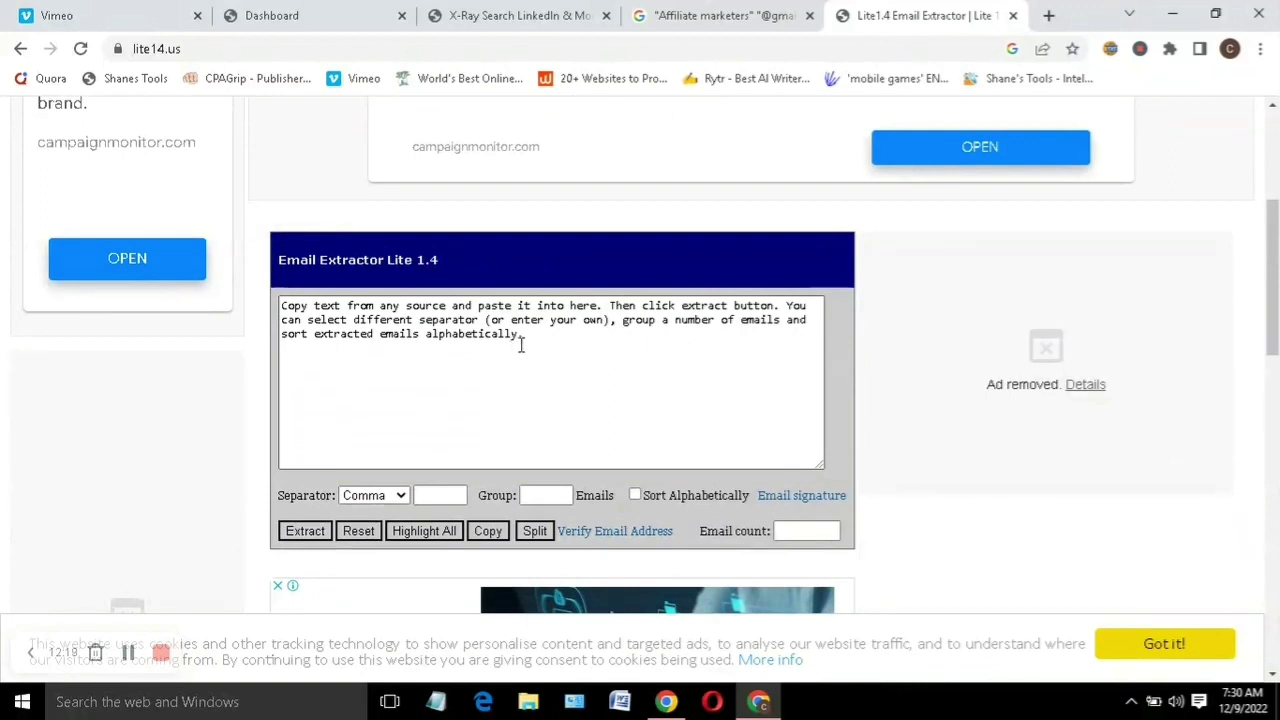
- Copy the entire Google results page into the Email Extractor Lite 1.4 text box and set the separator to New Line
click(716, 18)
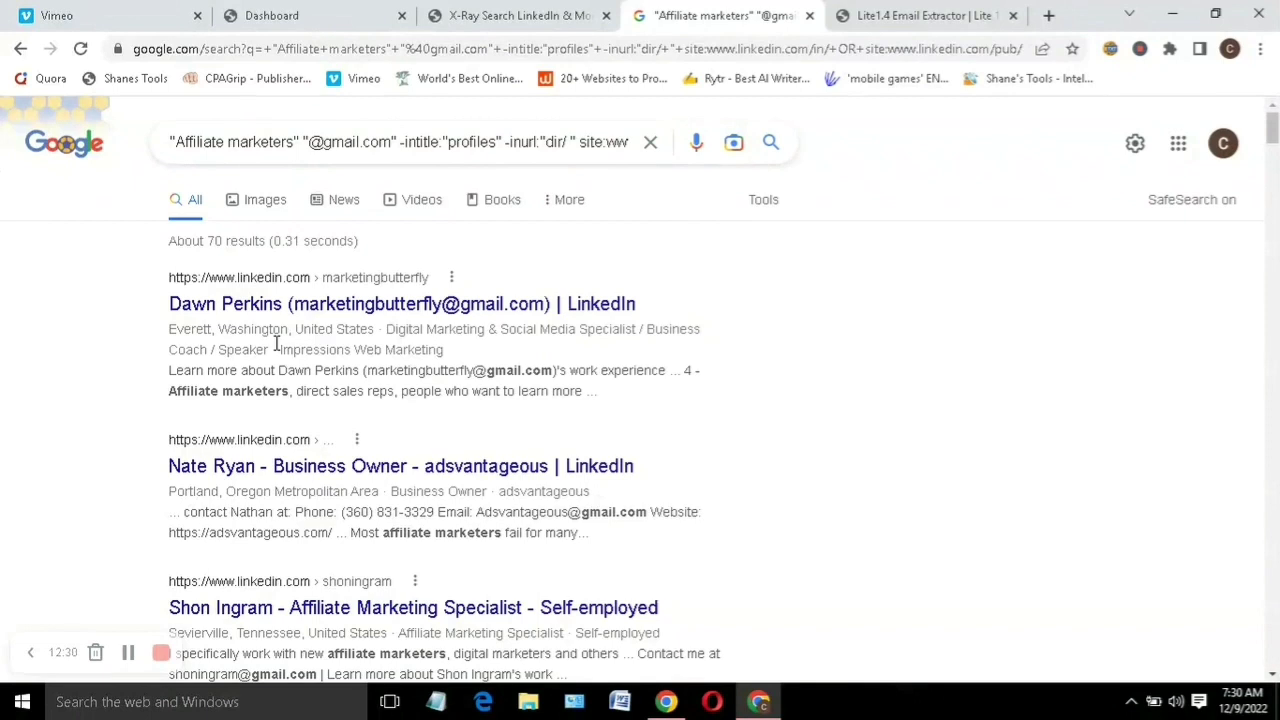
key(ctrl+a)
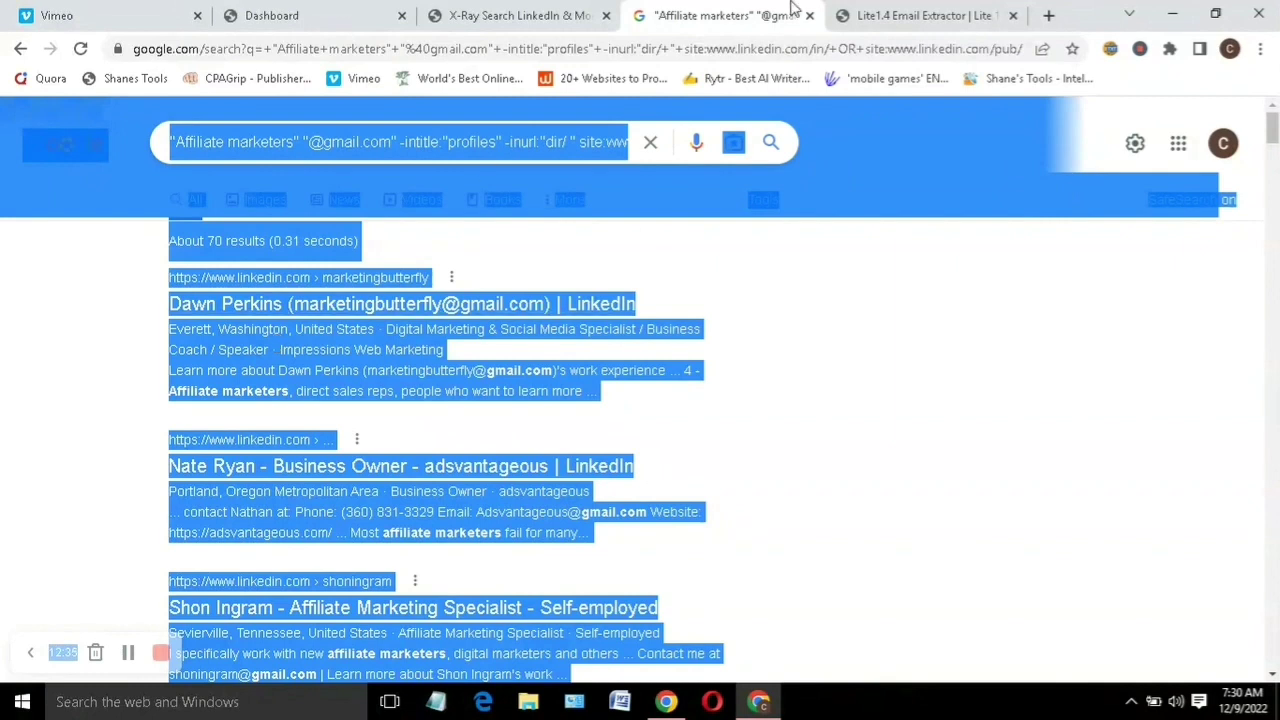
click(916, 16)
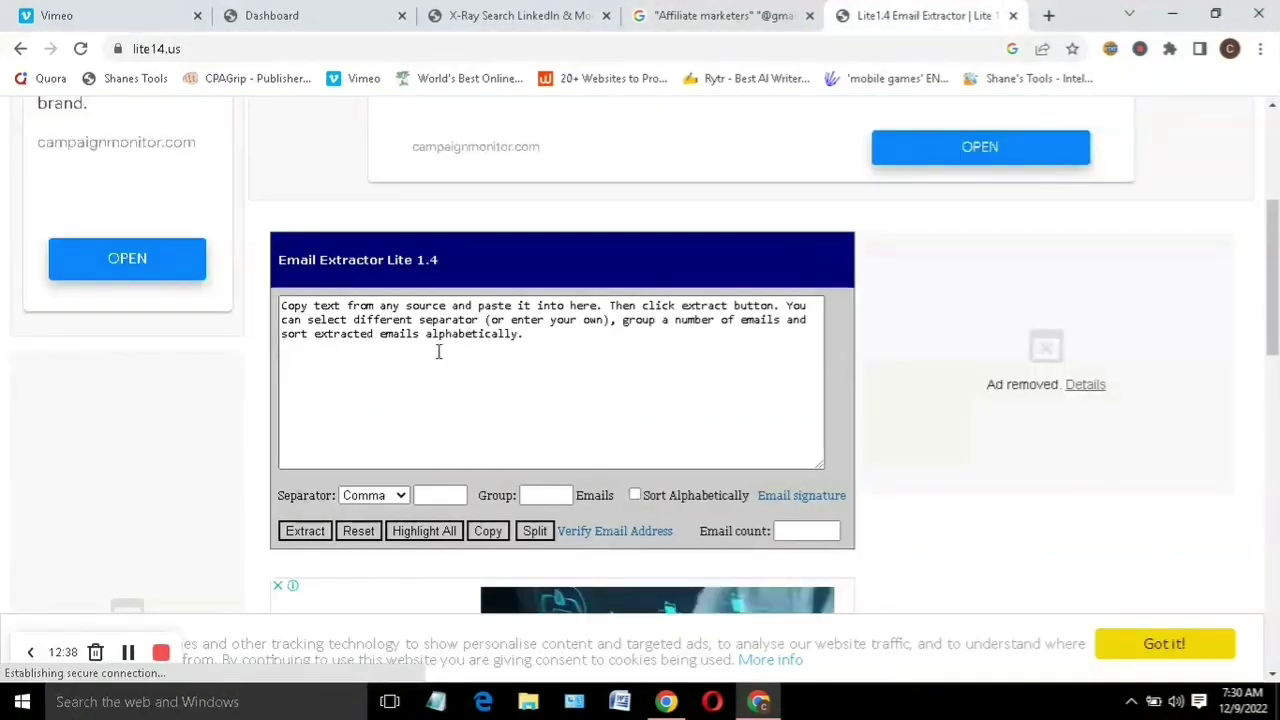
click(396, 347)
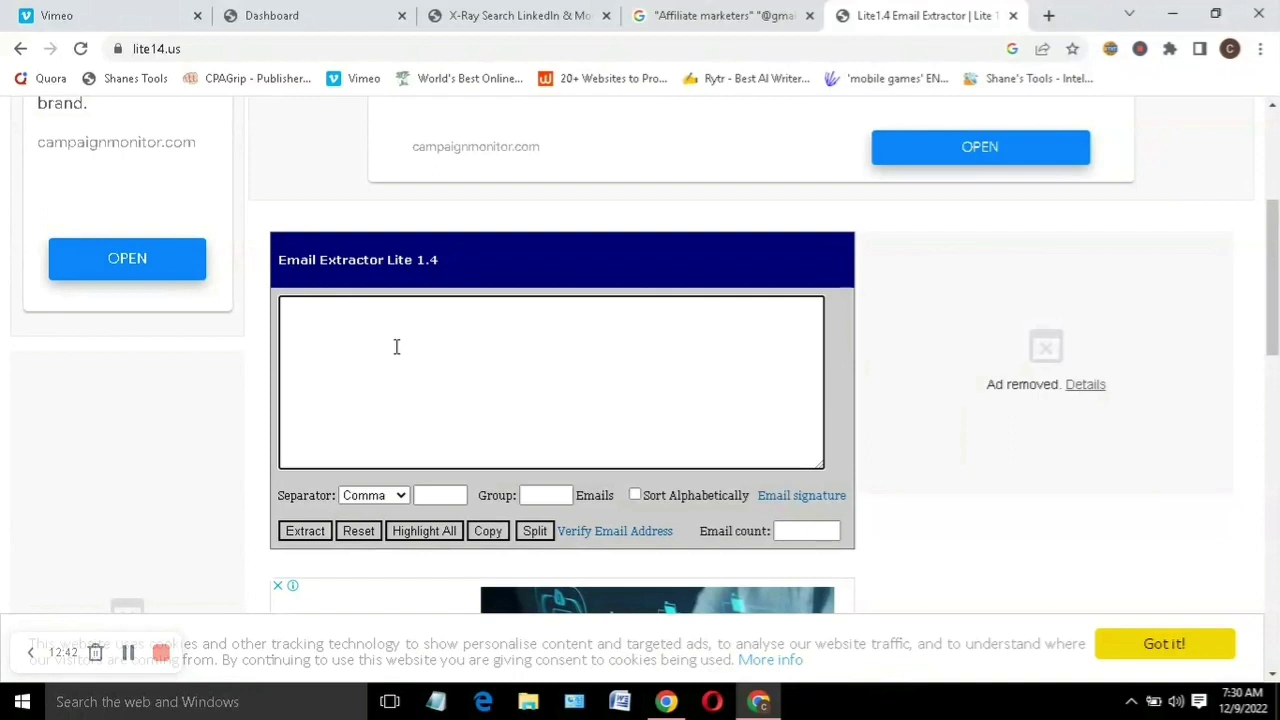
key(ctrl+v)
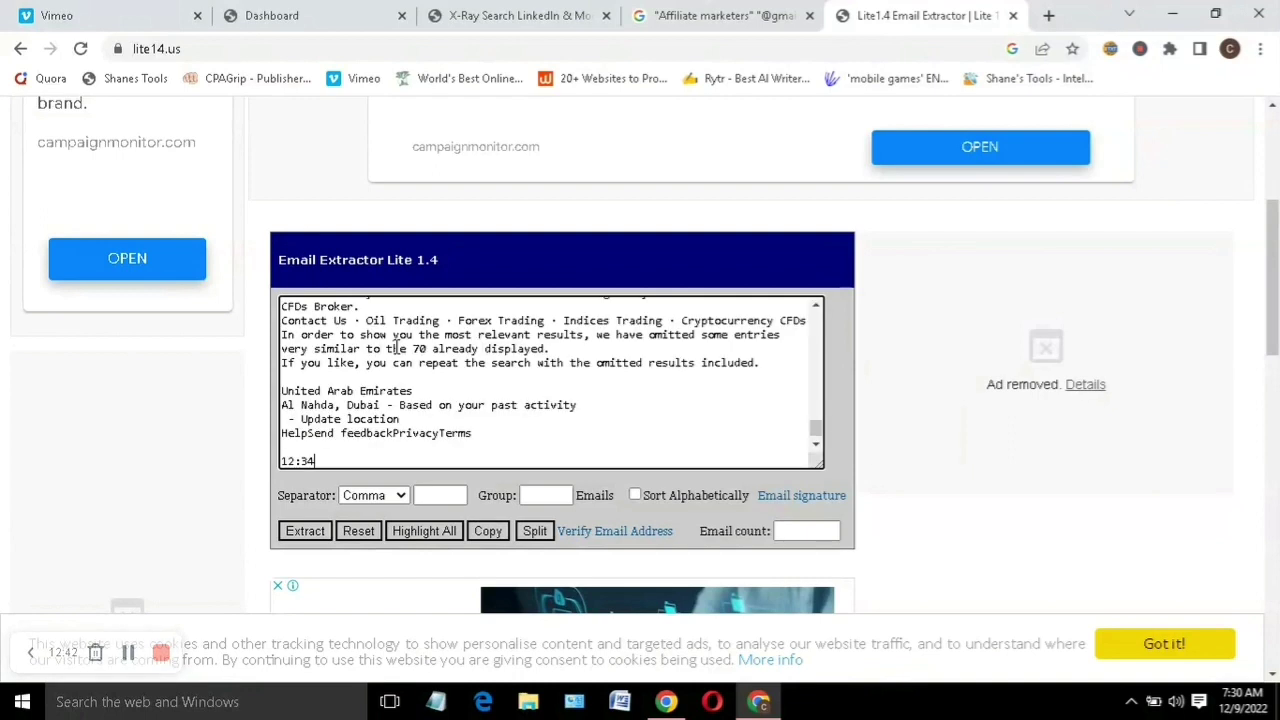
click(401, 498)
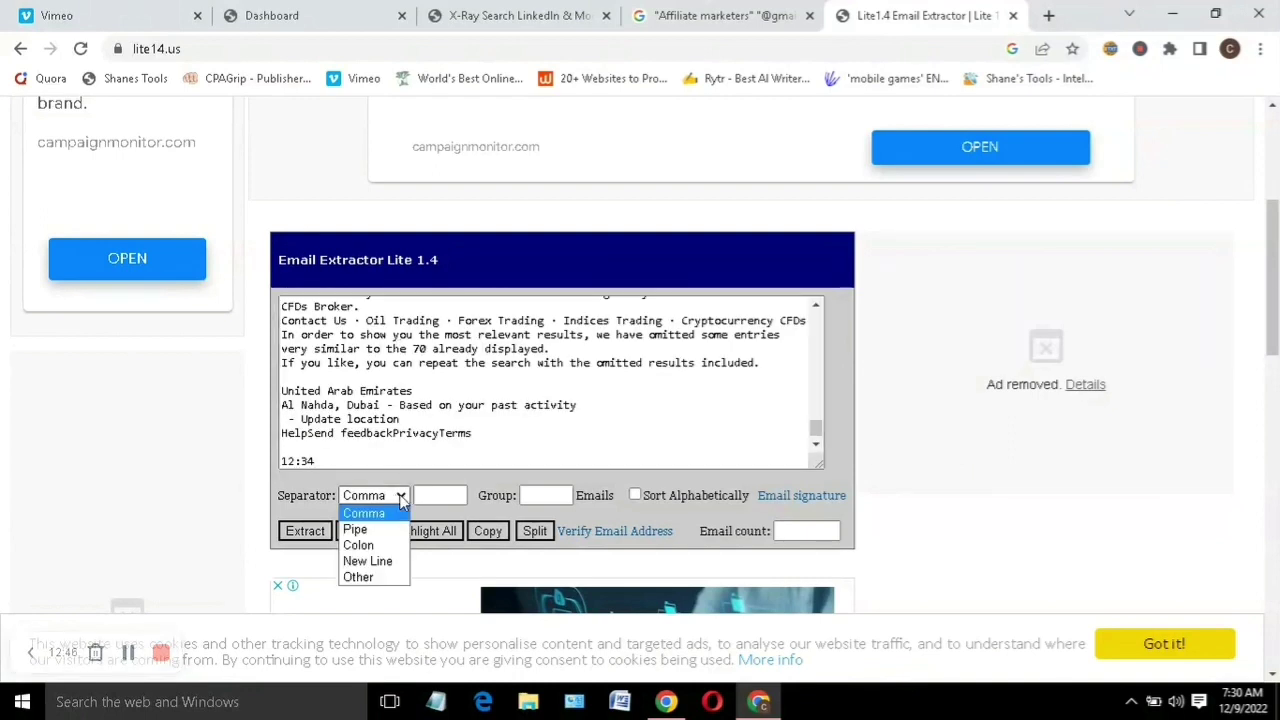
click(379, 562)
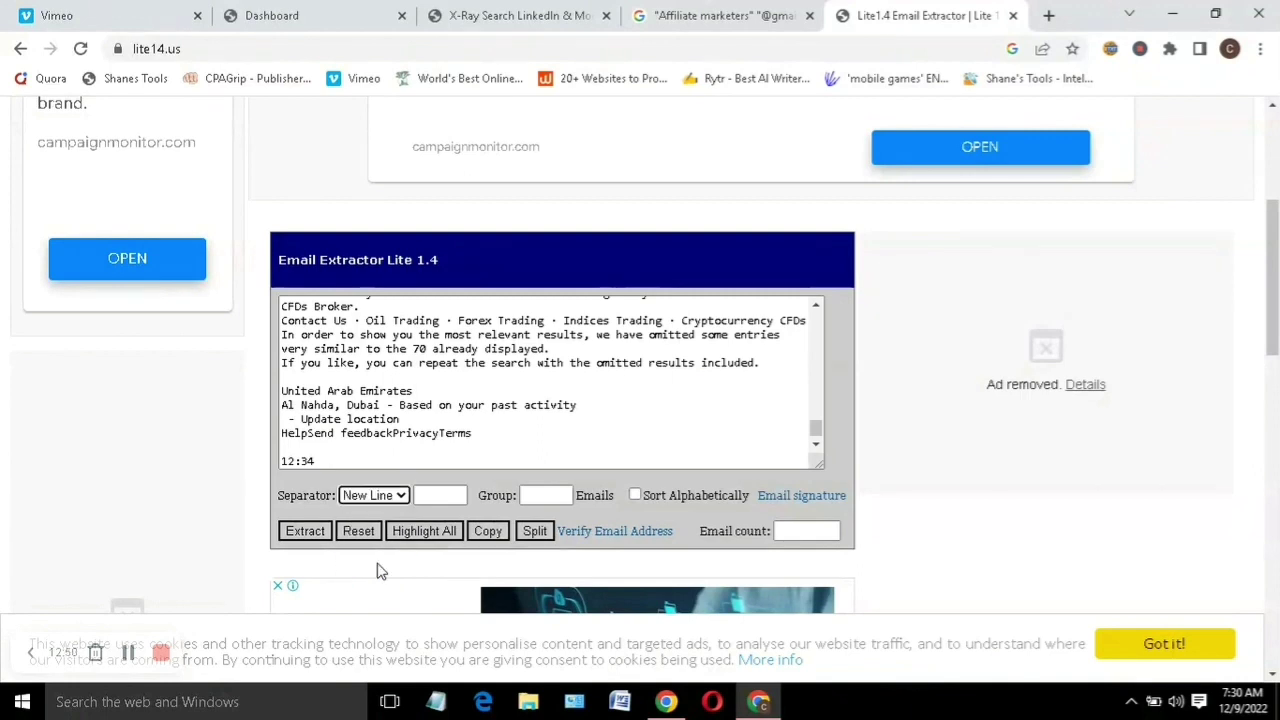
- Extract the e-mail addresses from the pasted Google results text and review the extracted list from its beginning
click(305, 537)
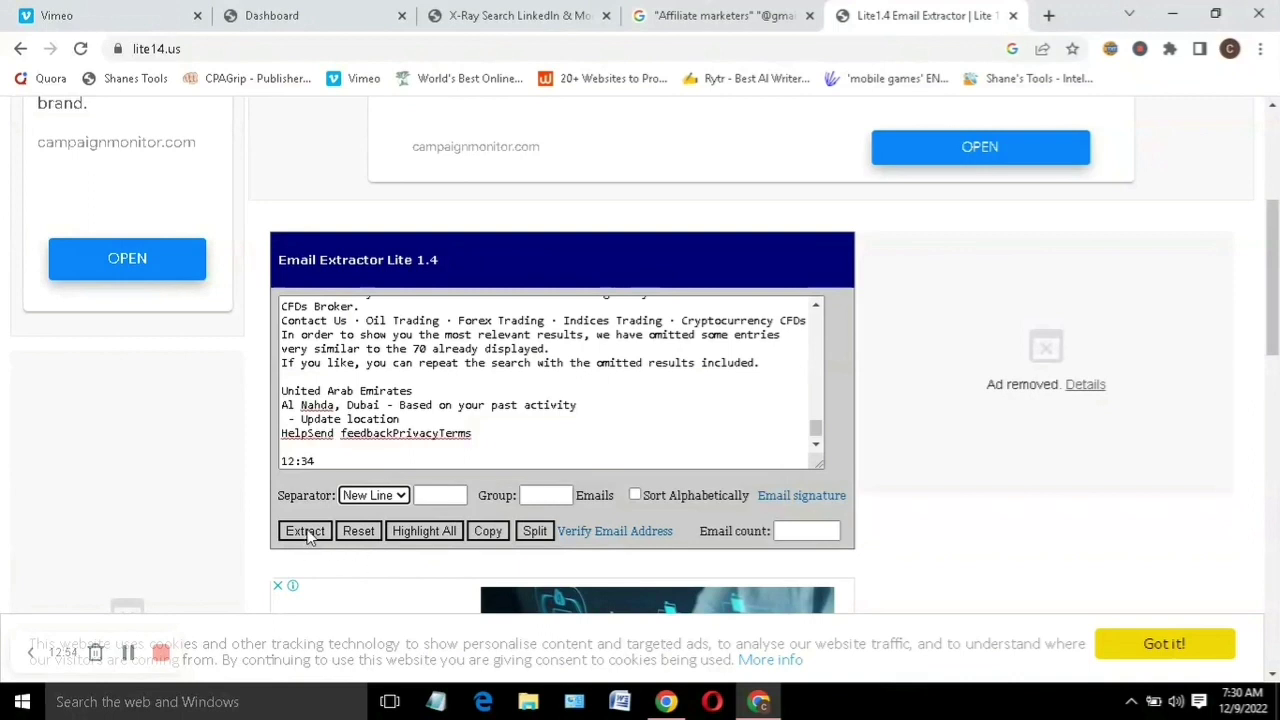
click(305, 532)
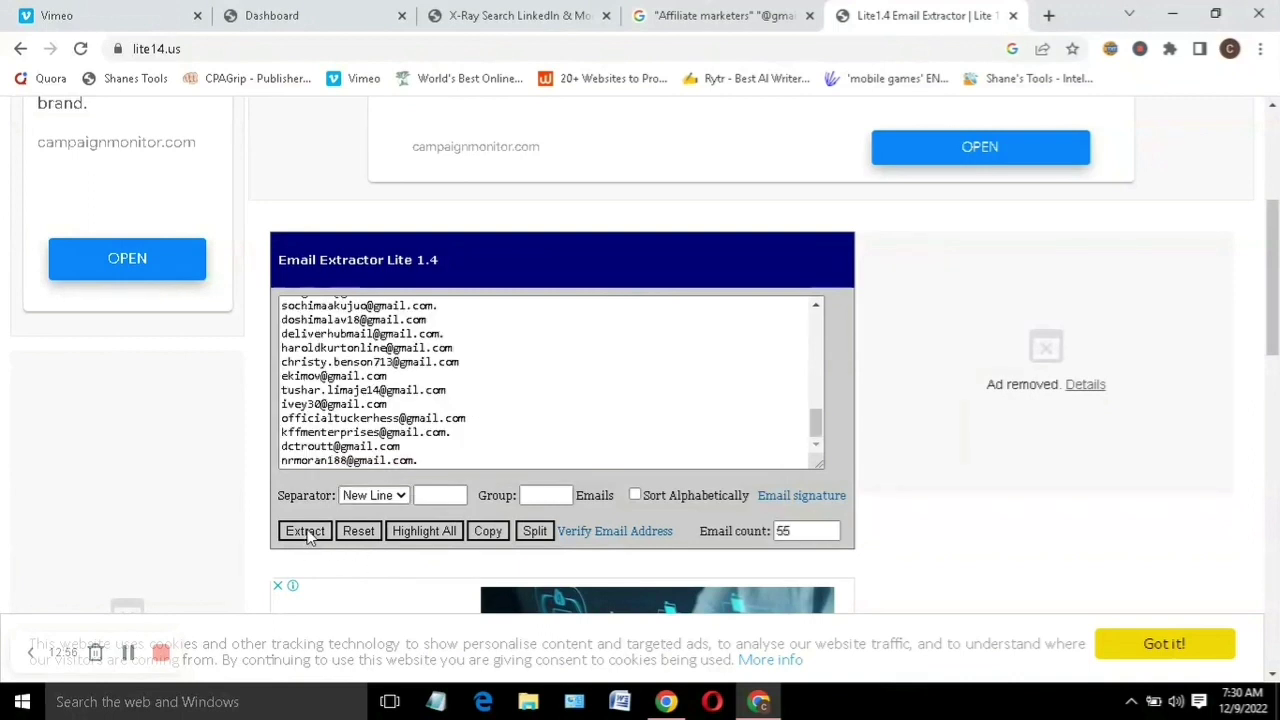
drag(817, 428, 814, 330)
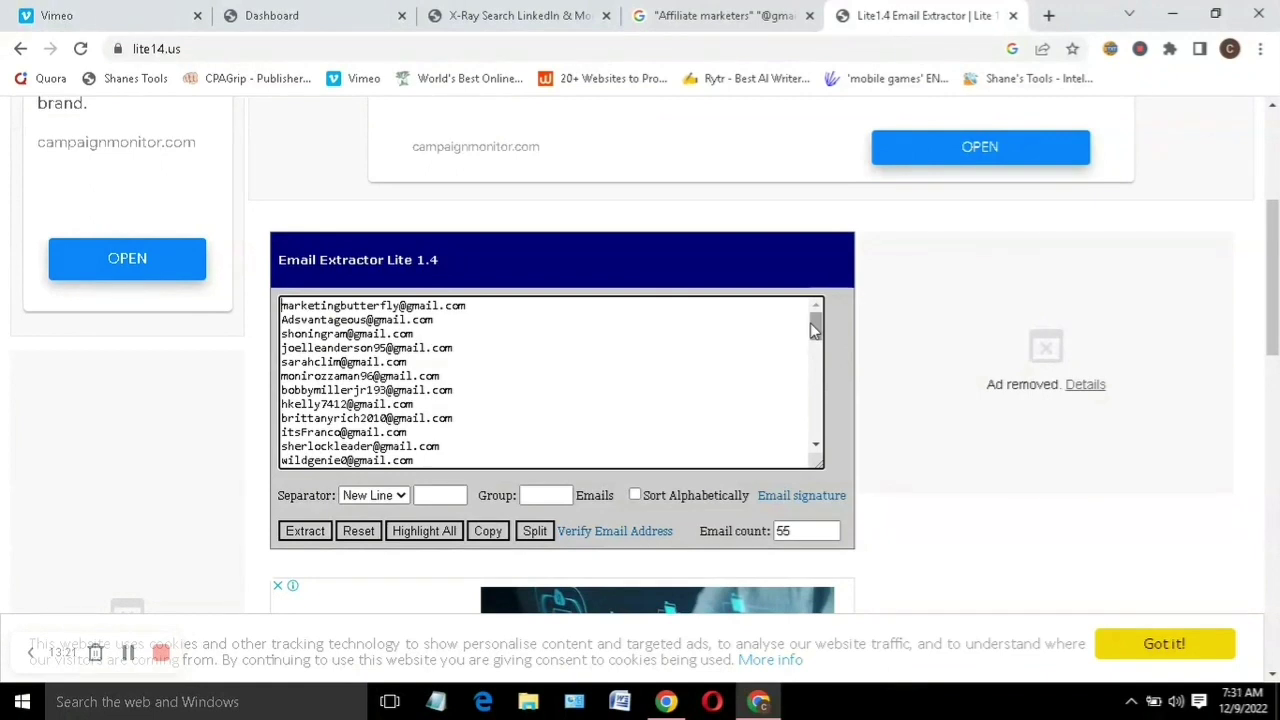
- Copy the entire list of extracted e-mail addresses into a blank Notepad document and look through the pasted list
click(508, 343)
key(ctrl+a)
key(ctrl+c)
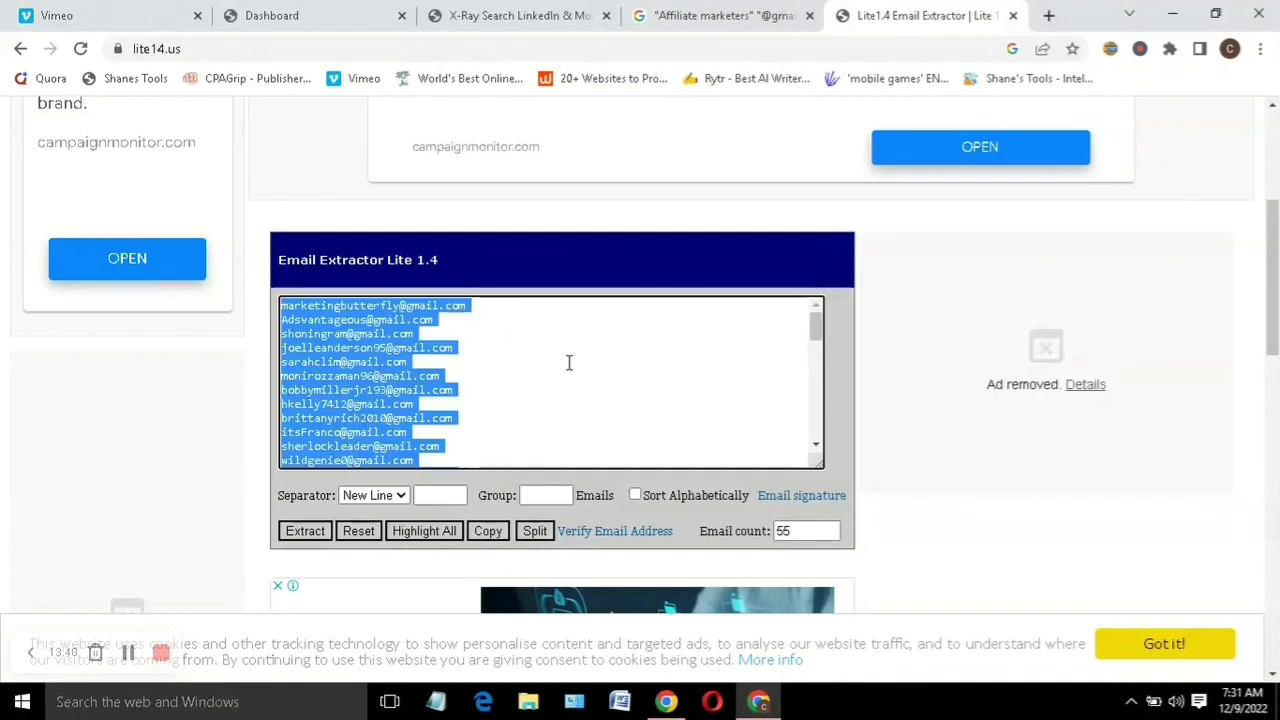
click(440, 702)
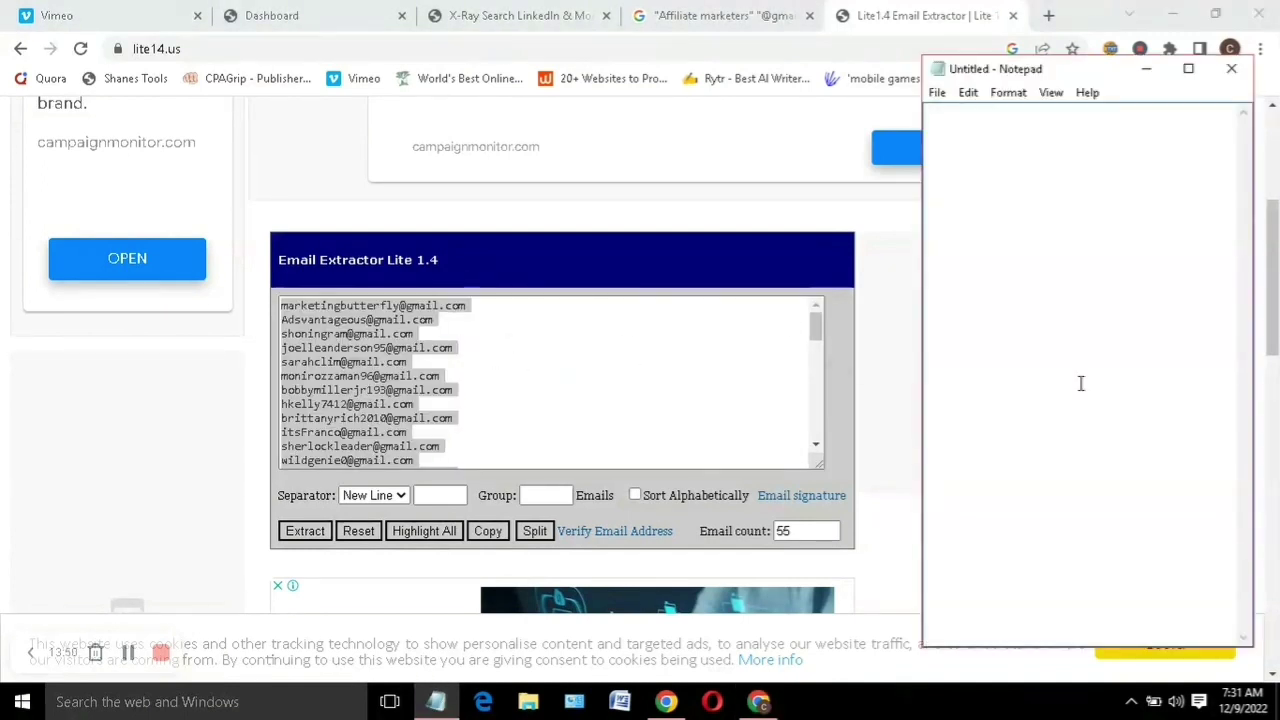
key(ctrl+v)
drag(1245, 178, 1215, 500)
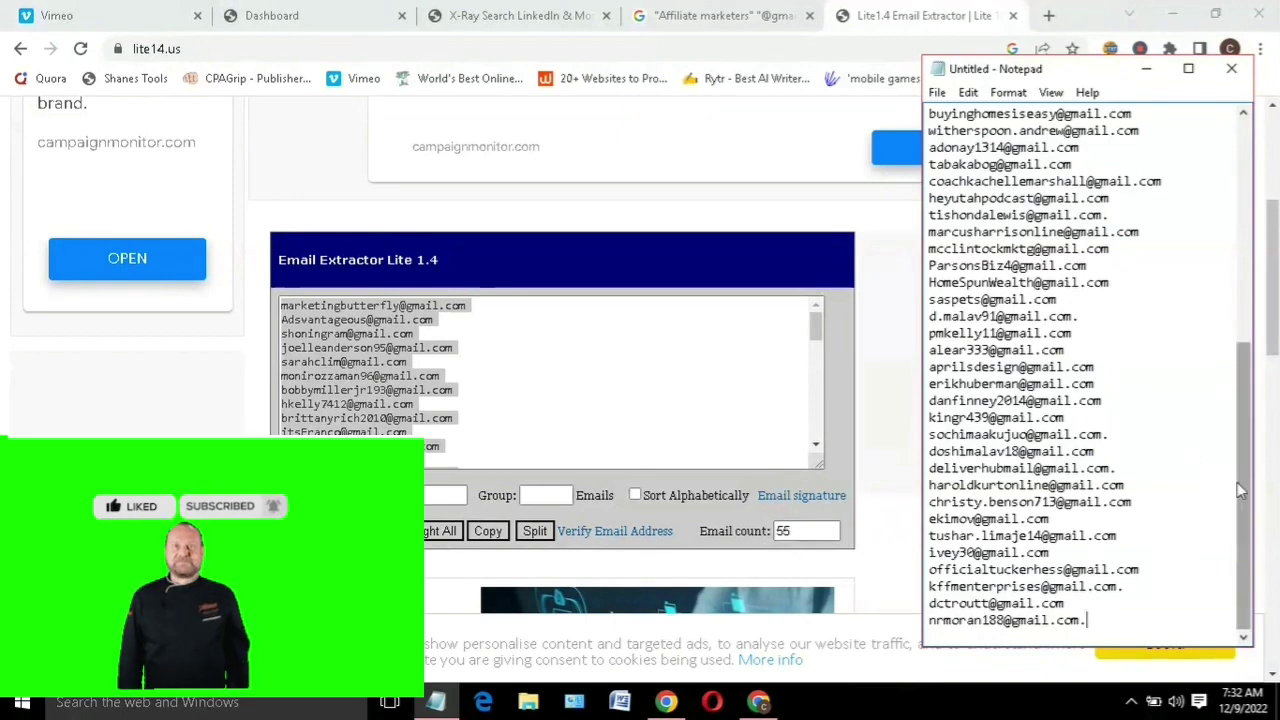
drag(1242, 485, 1258, 212)
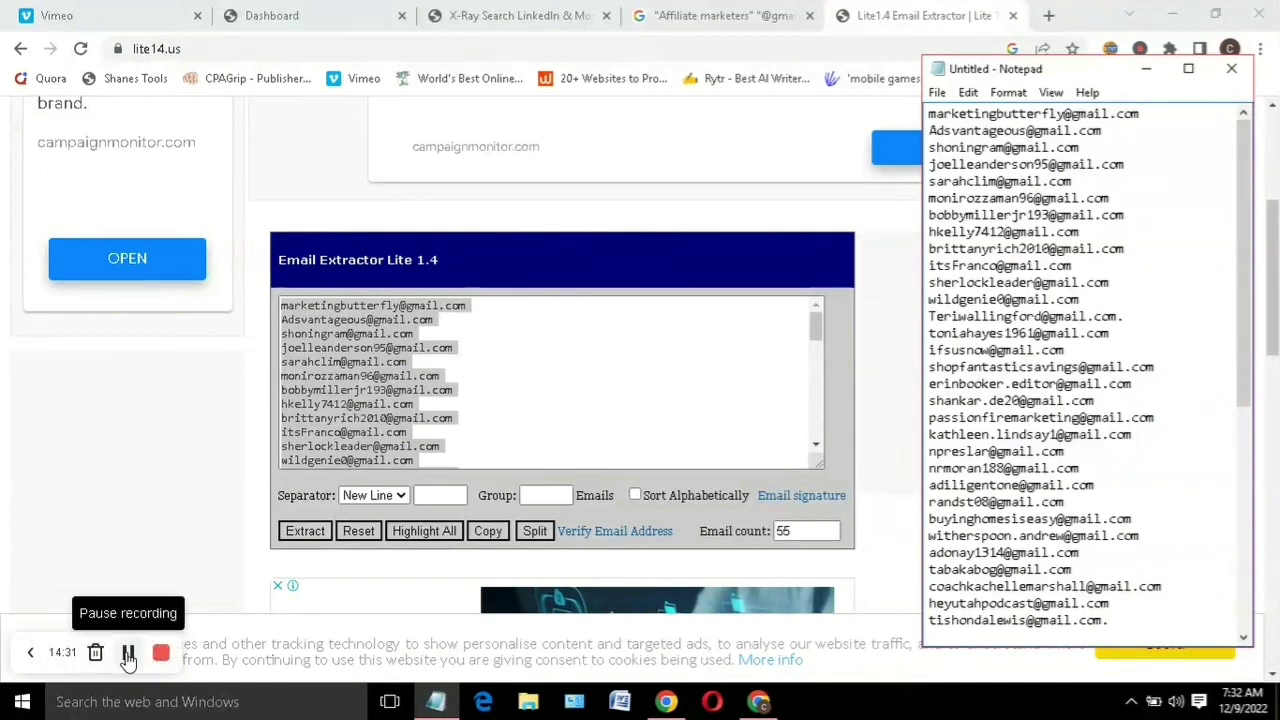
- Switch back to Chrome and open a new browser tab
click(1049, 14)
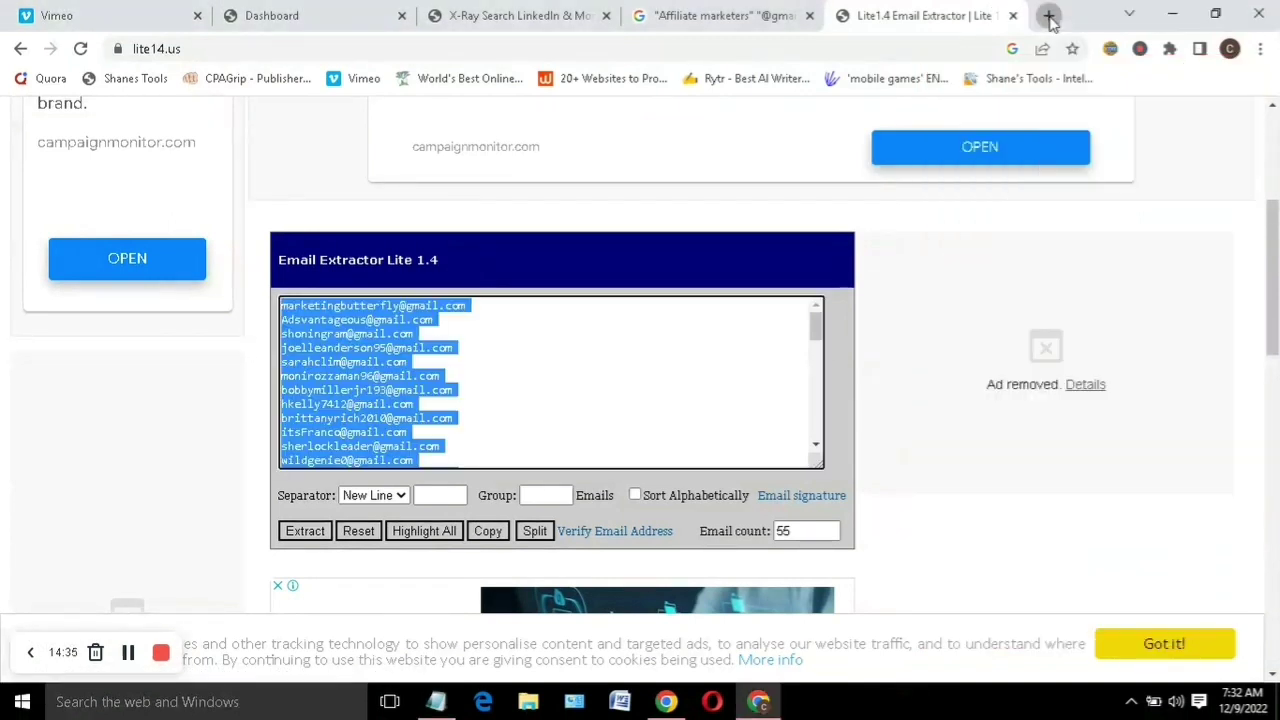